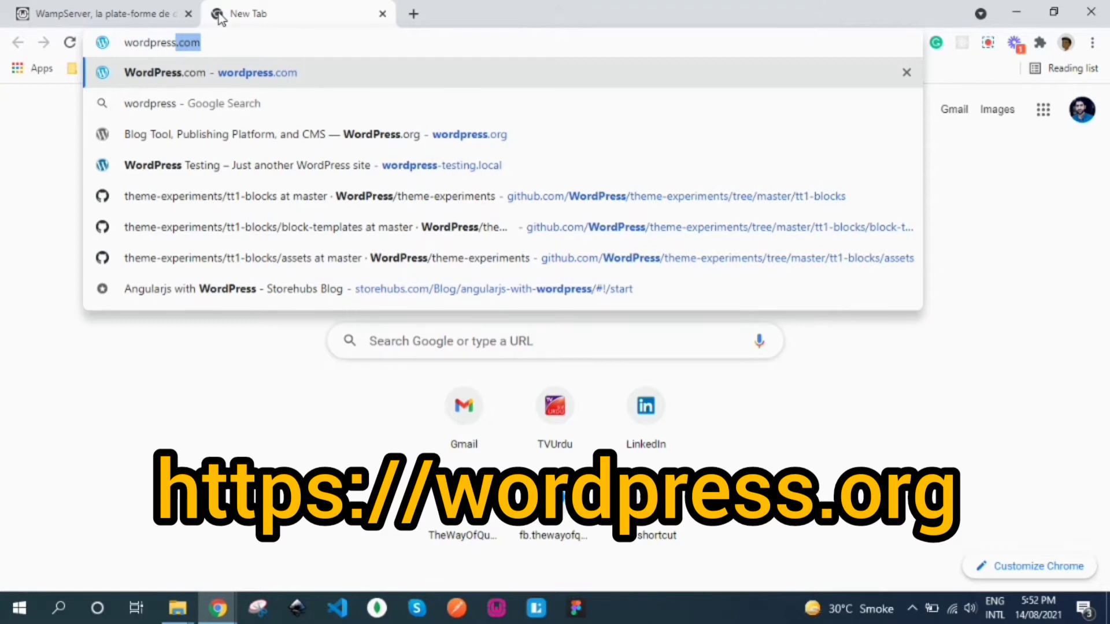
Step: Go to wordpress.org and download the WordPress 5.8 zip from the Get WordPress page
type(".org")
key("Return")
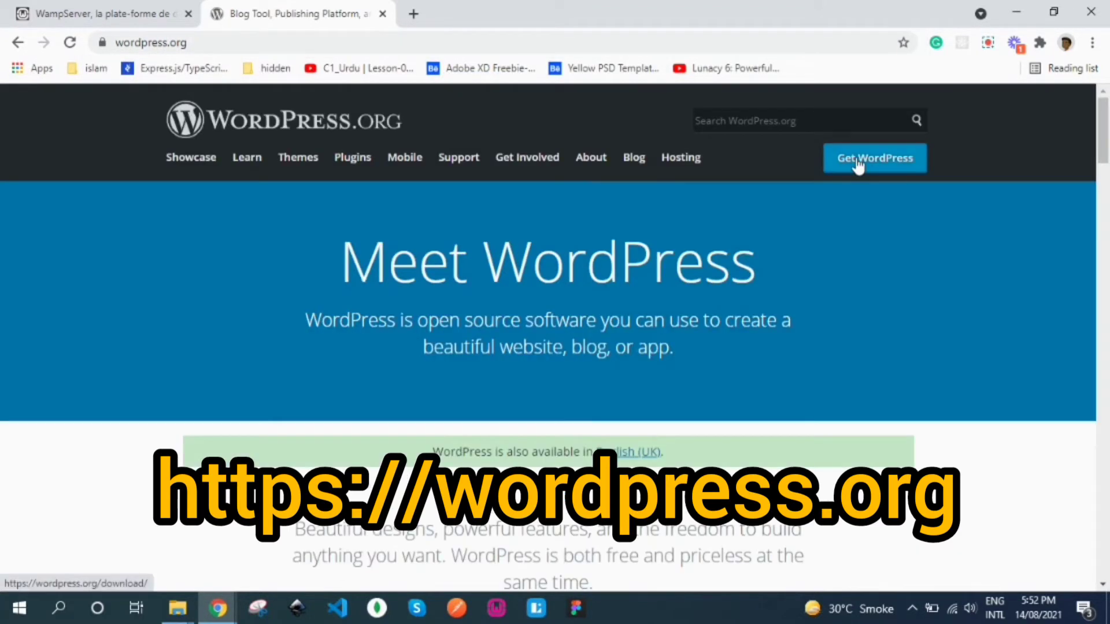
left_click(877, 162)
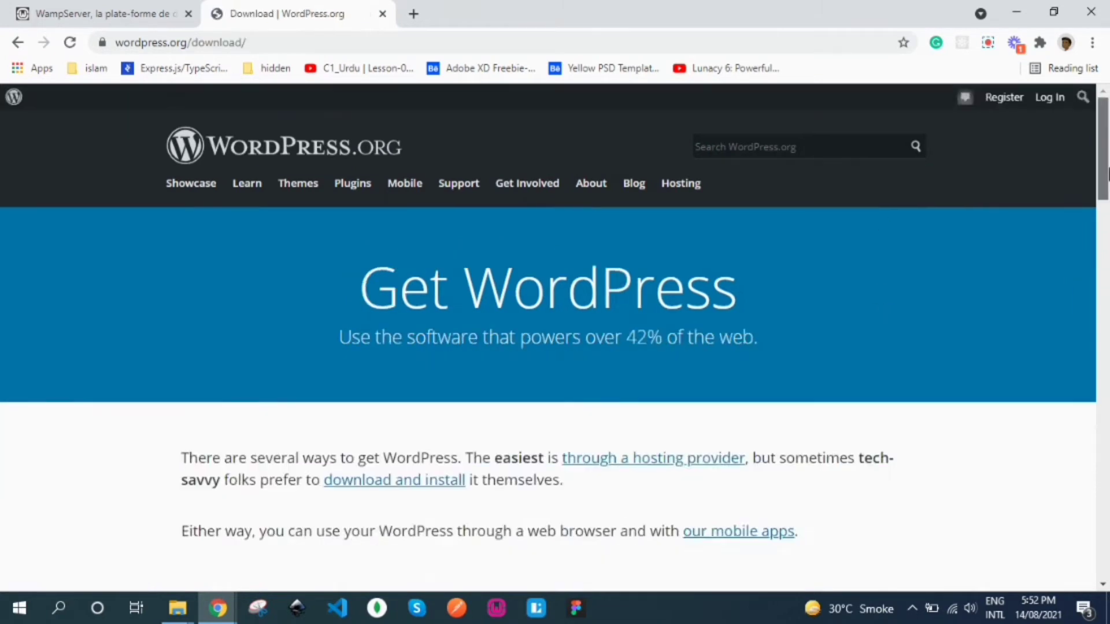
scroll(644, 315, "down", 8)
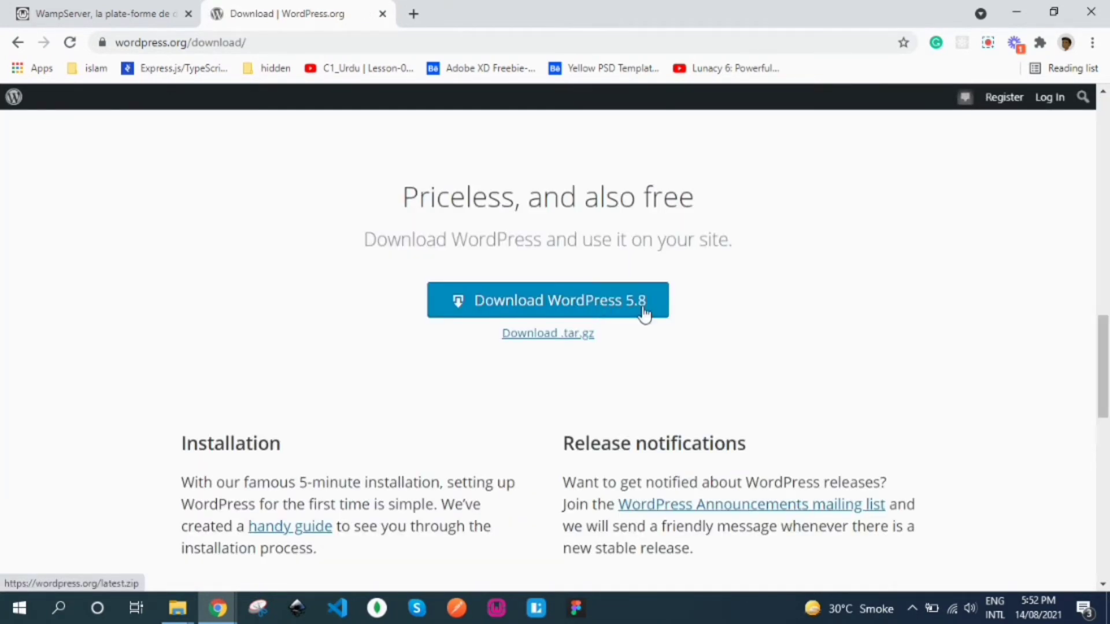
left_click(644, 315)
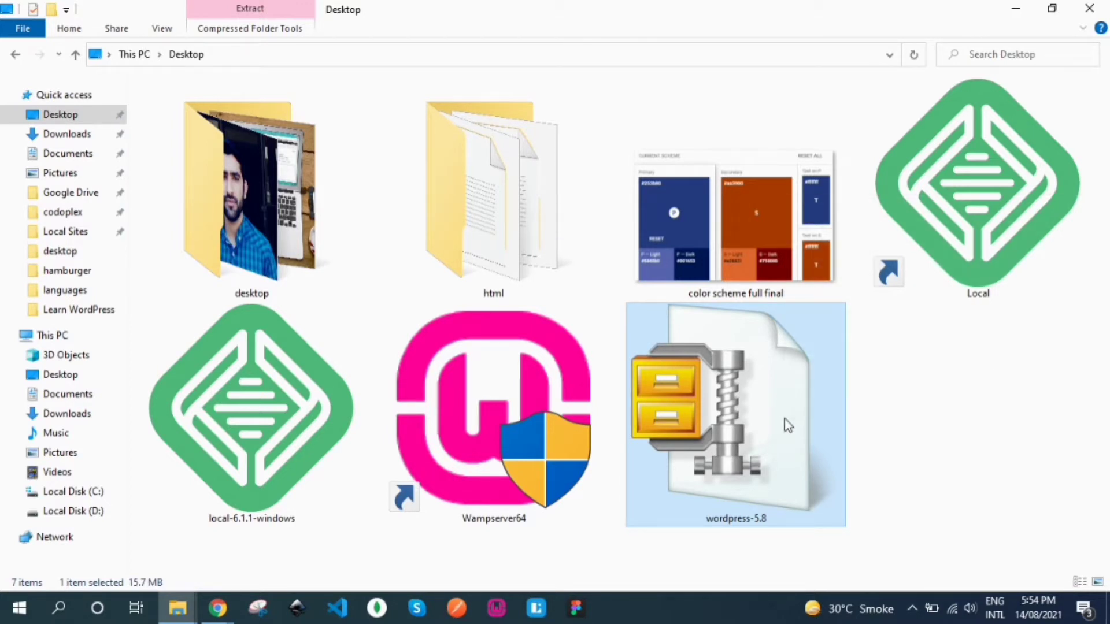
key("ctrl+c")
left_click(74, 492)
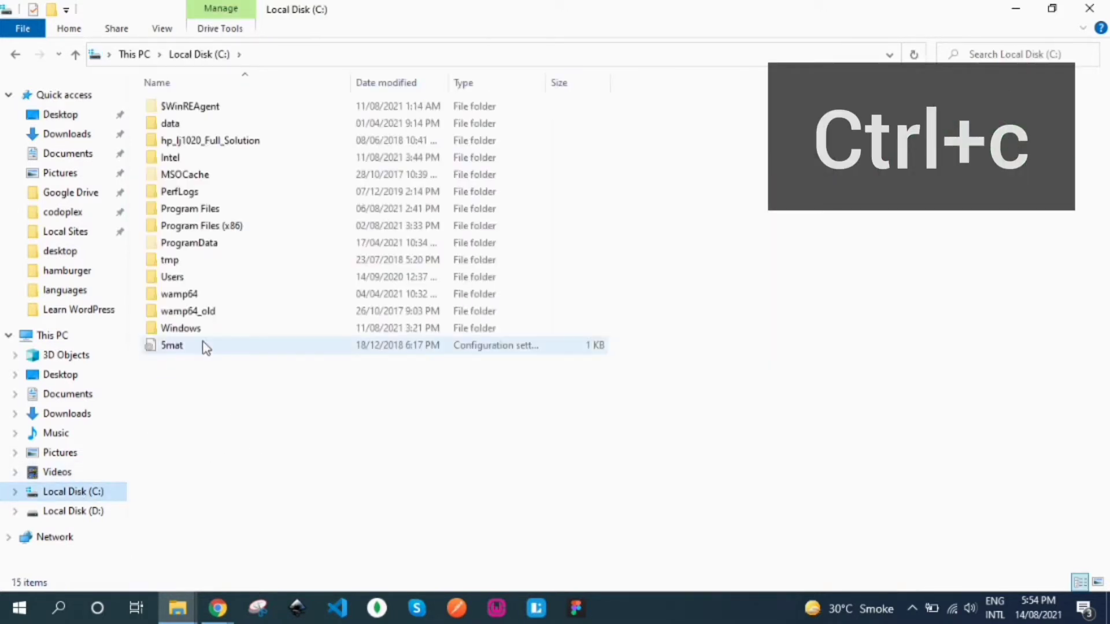
double_click(188, 296)
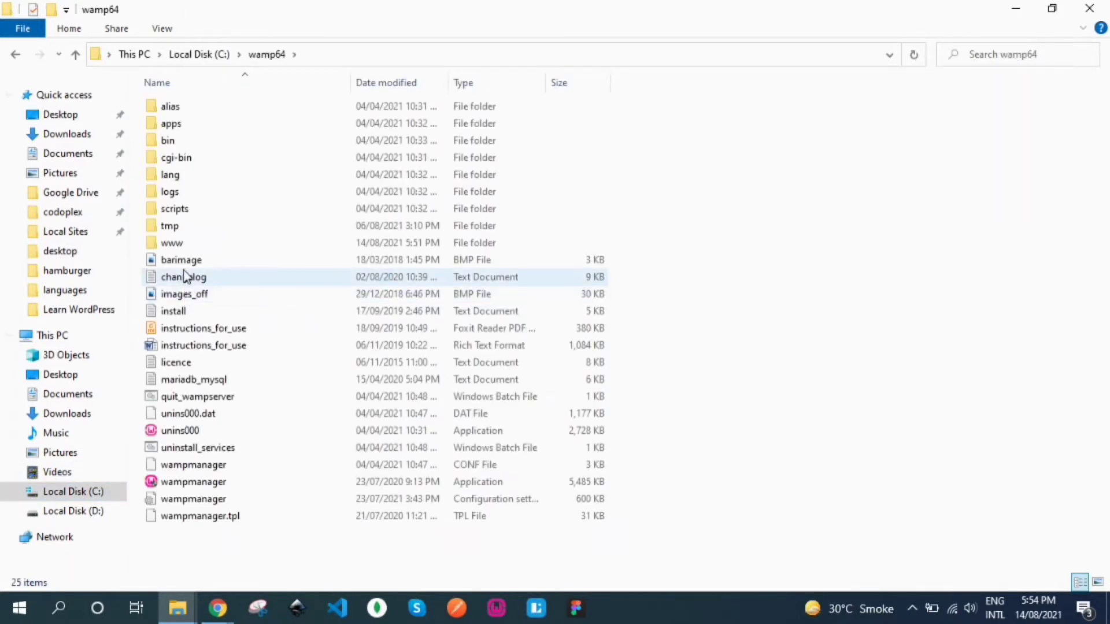
double_click(175, 244)
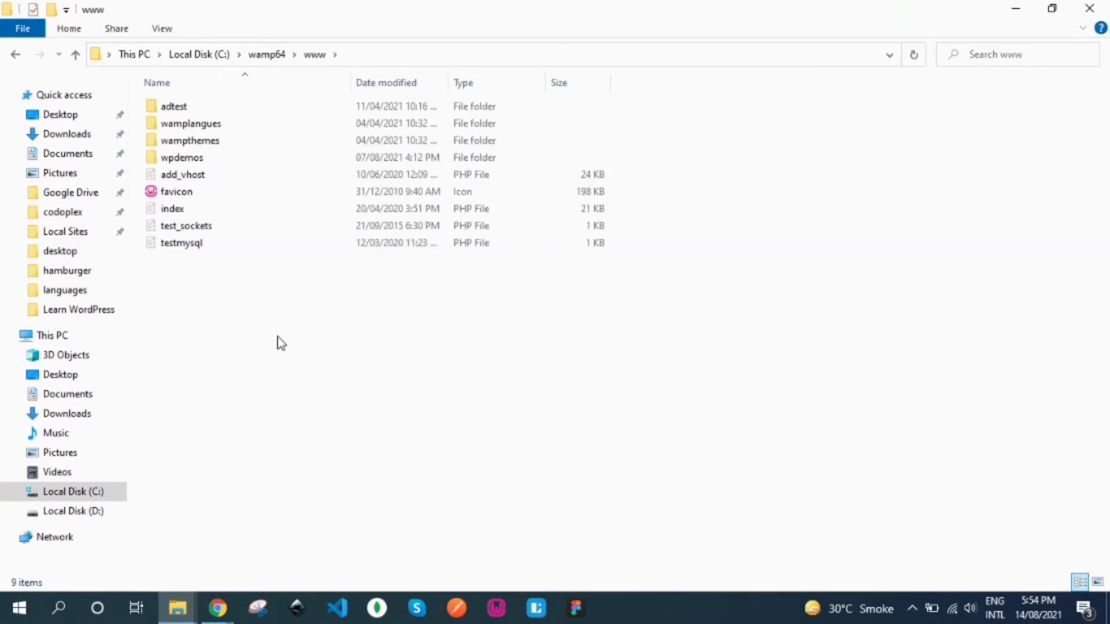
key("ctrl+v")
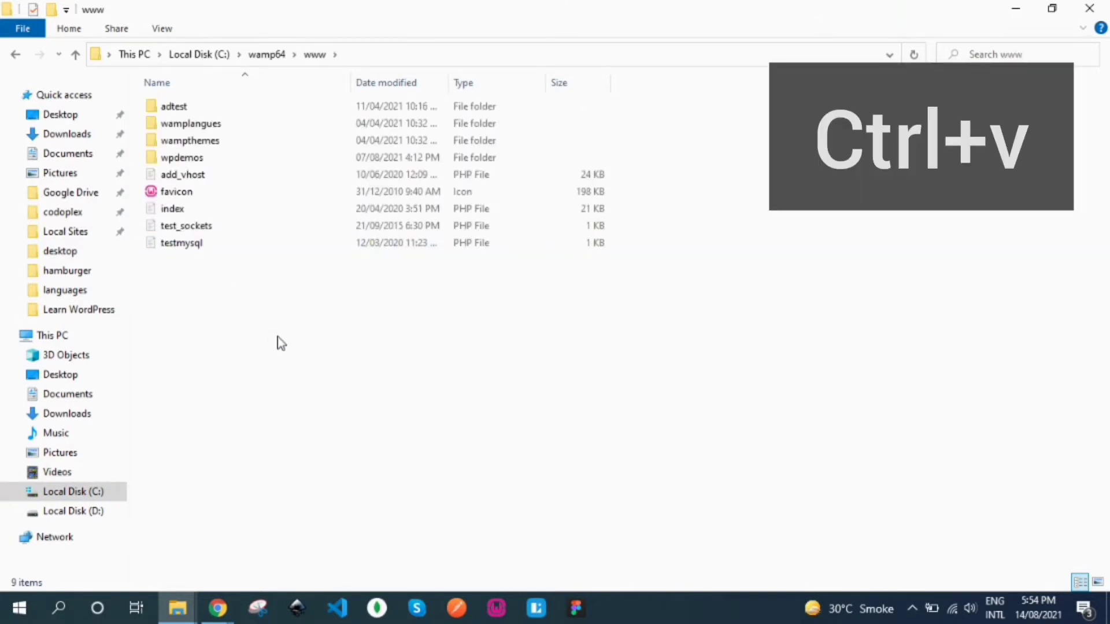
left_click(298, 375)
Step: Use WinZip to extract the wordpress-5.8 zip to C:\wamp64\www\wordpress-5.8
left_click(206, 267)
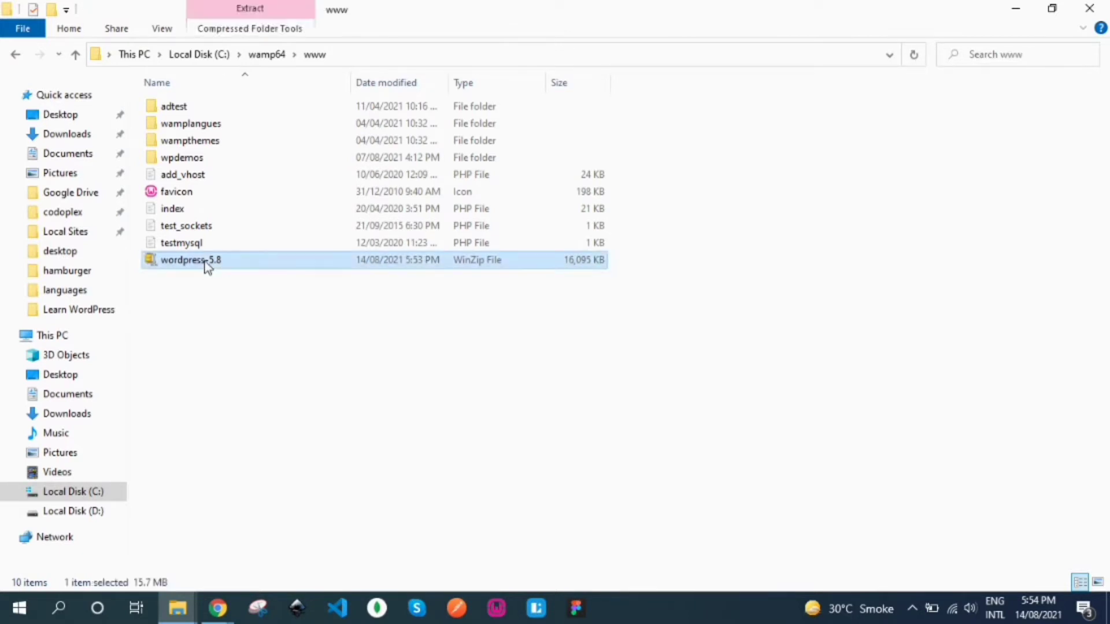
right_click(206, 267)
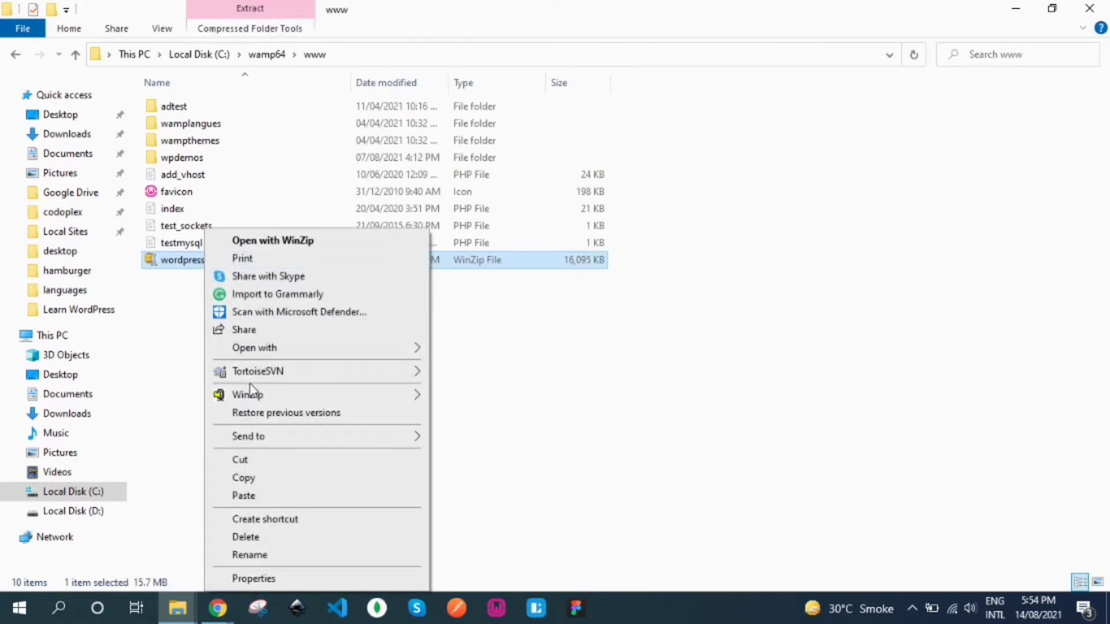
mouse_move(248, 393)
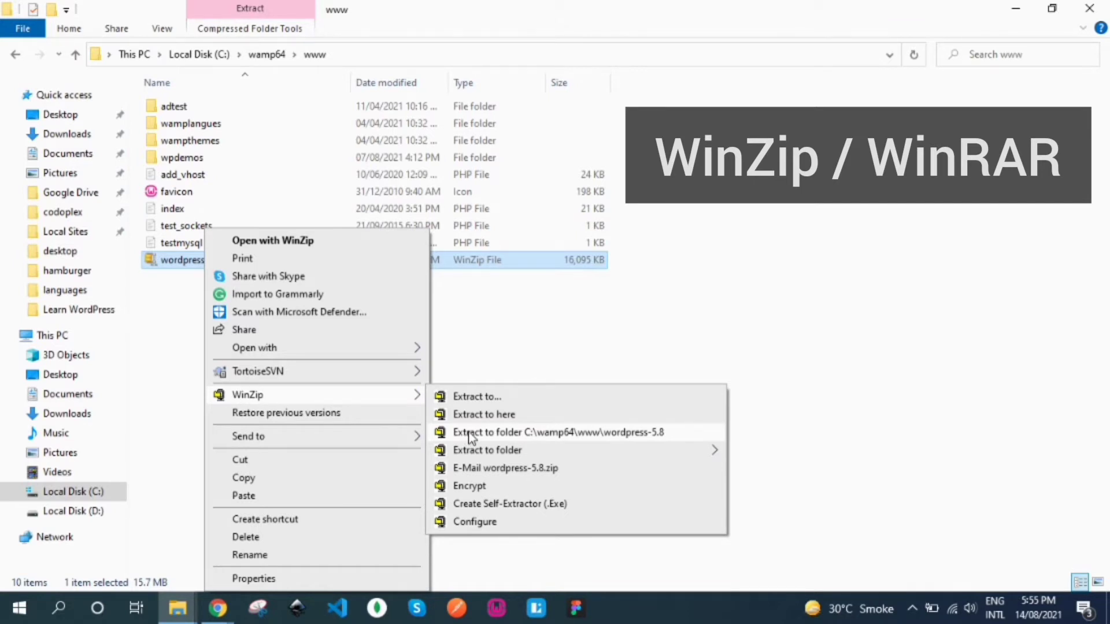
left_click(469, 433)
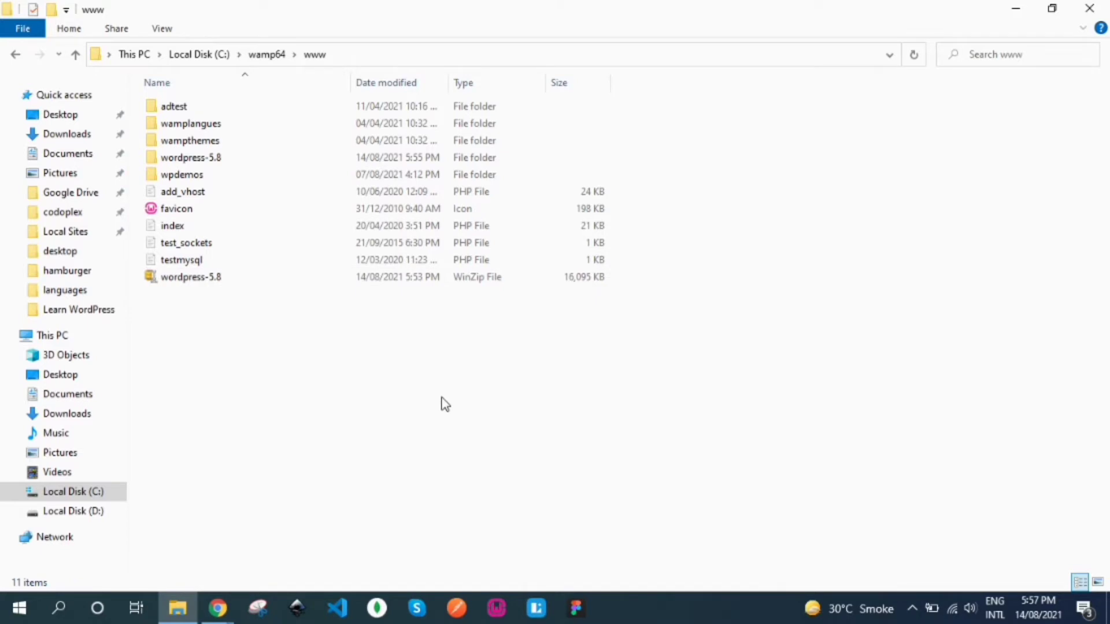
left_click(210, 164)
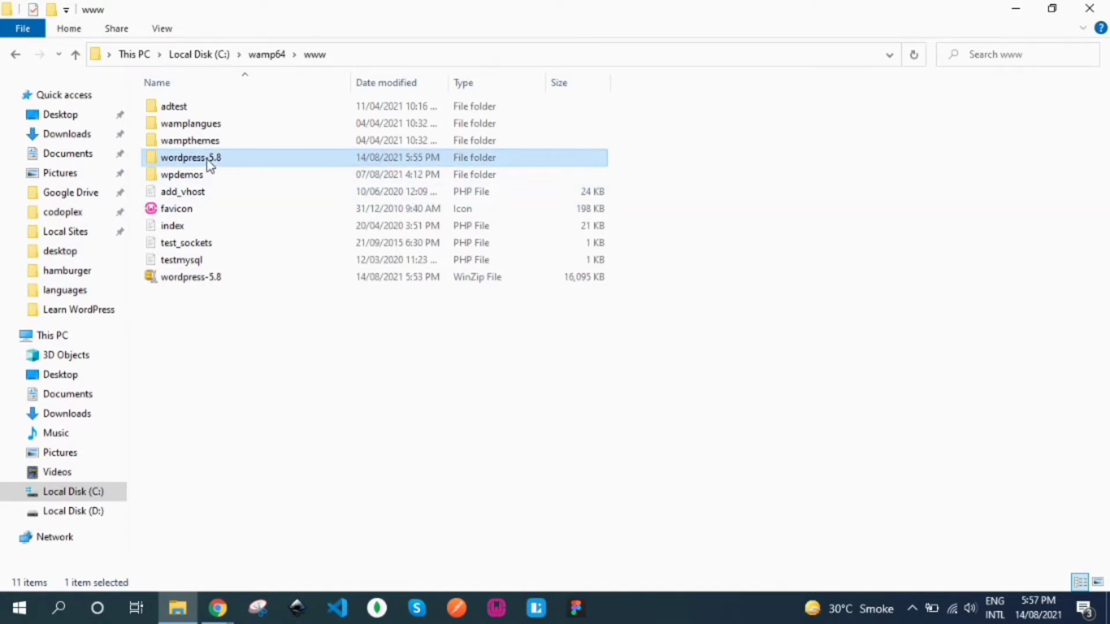
double_click(210, 165)
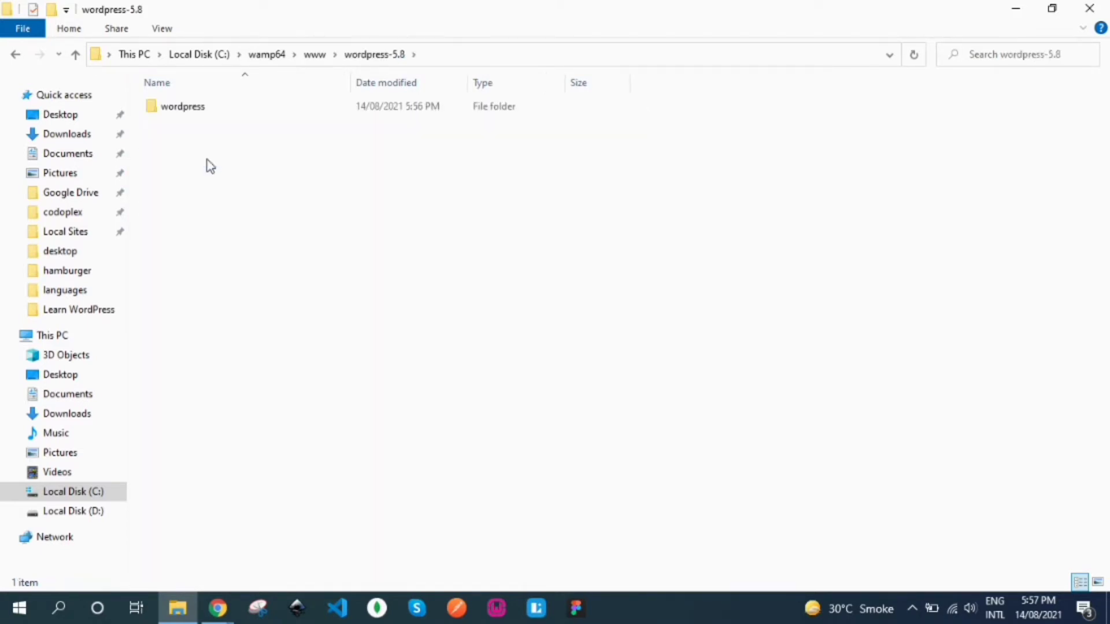
left_click(183, 109)
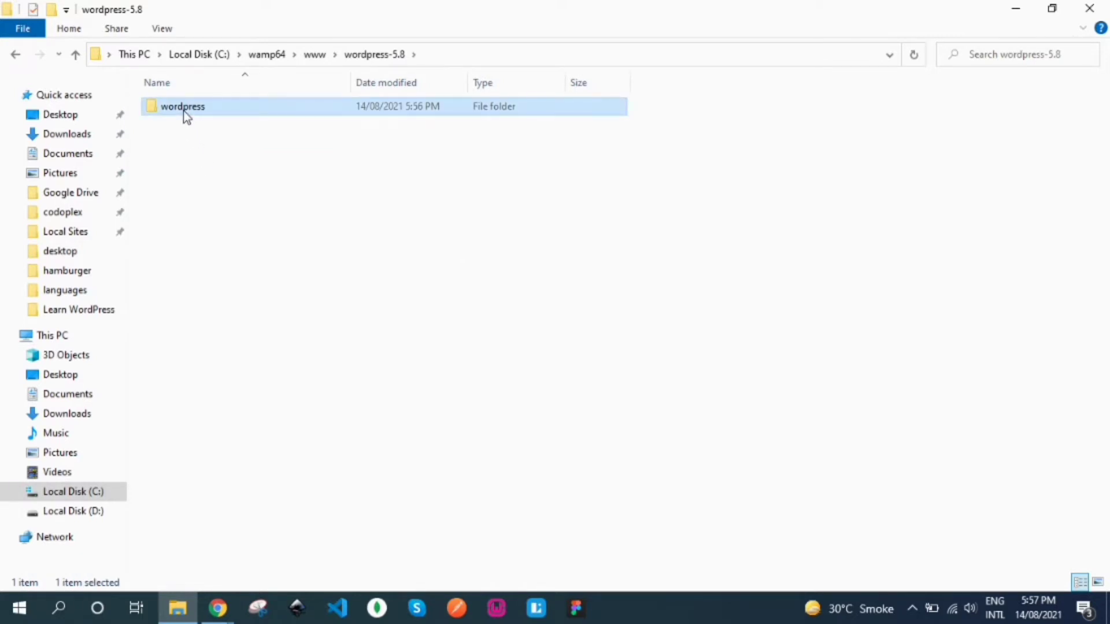
key("ctrl+x")
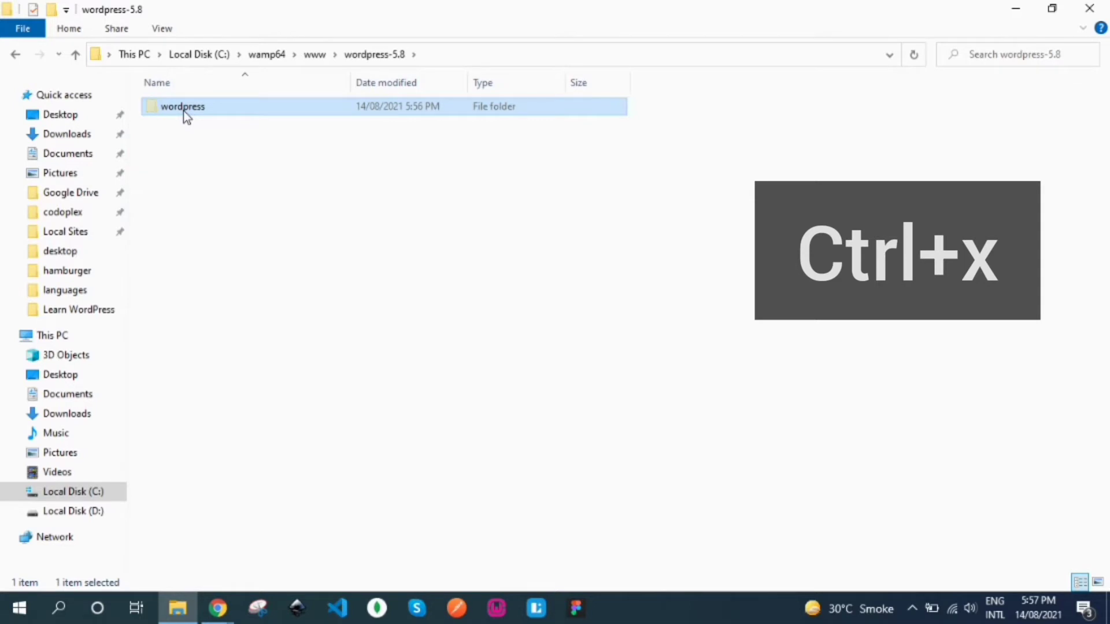
left_click(315, 55)
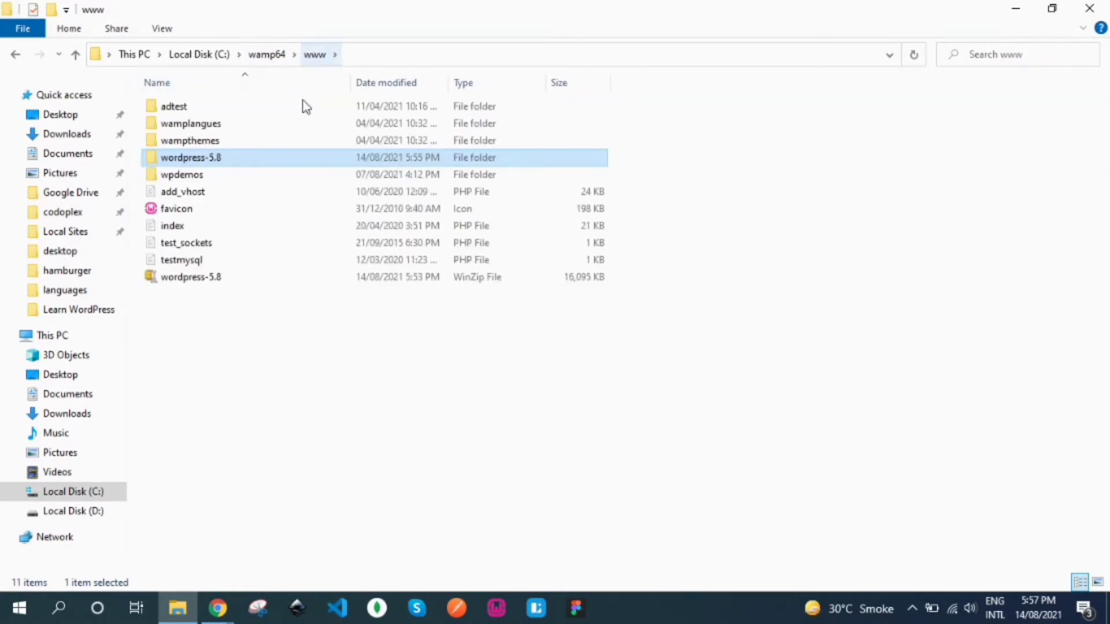
left_click(296, 375)
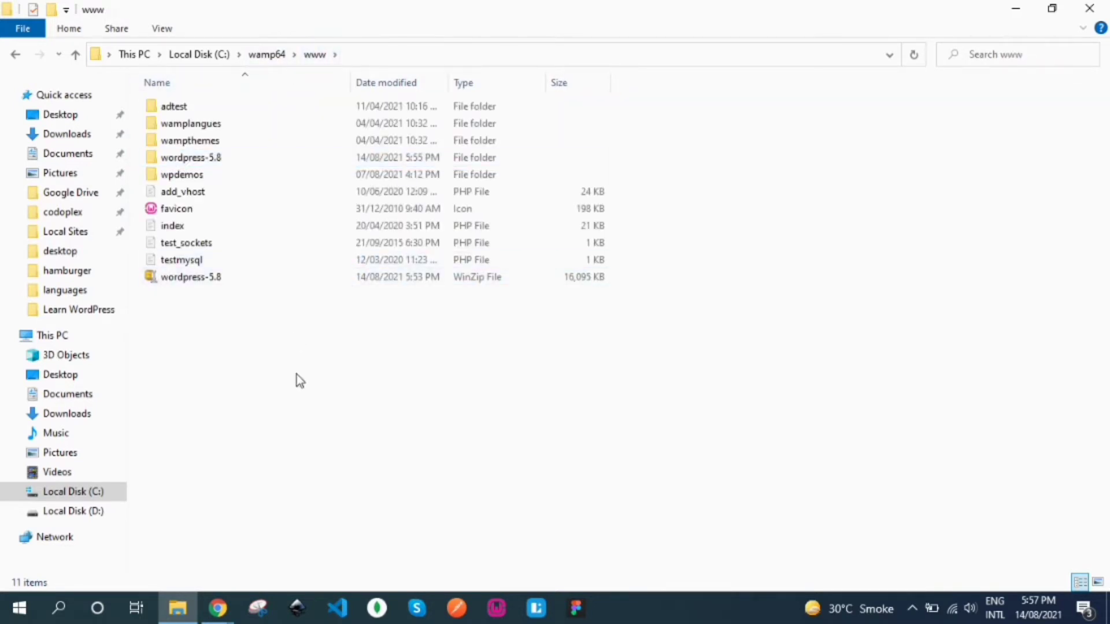
key("ctrl+v")
left_click(256, 294)
left_click(208, 176, "ctrl")
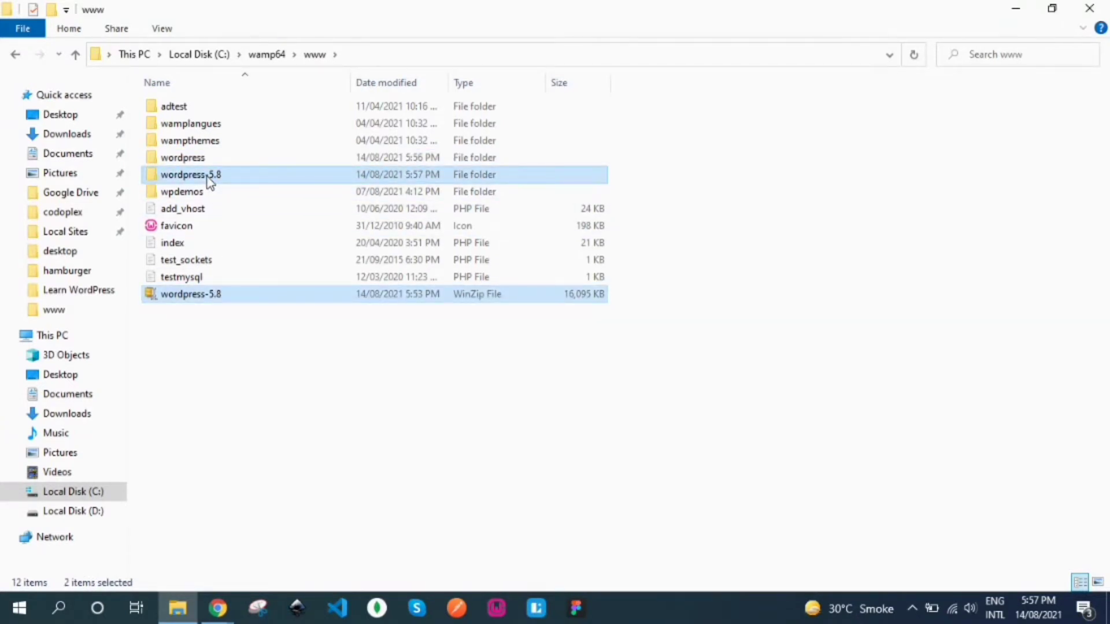
key("Delete")
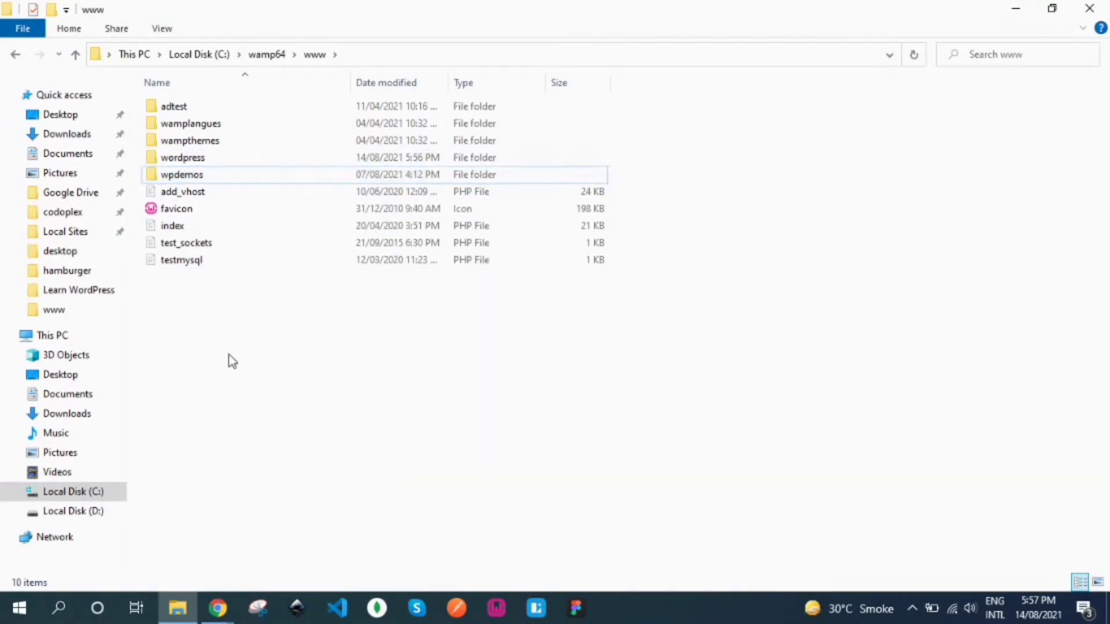
left_click(197, 163)
Step: Rename the wordpress folder in C:\wamp64\www to 'mywebsite'
right_click(197, 164)
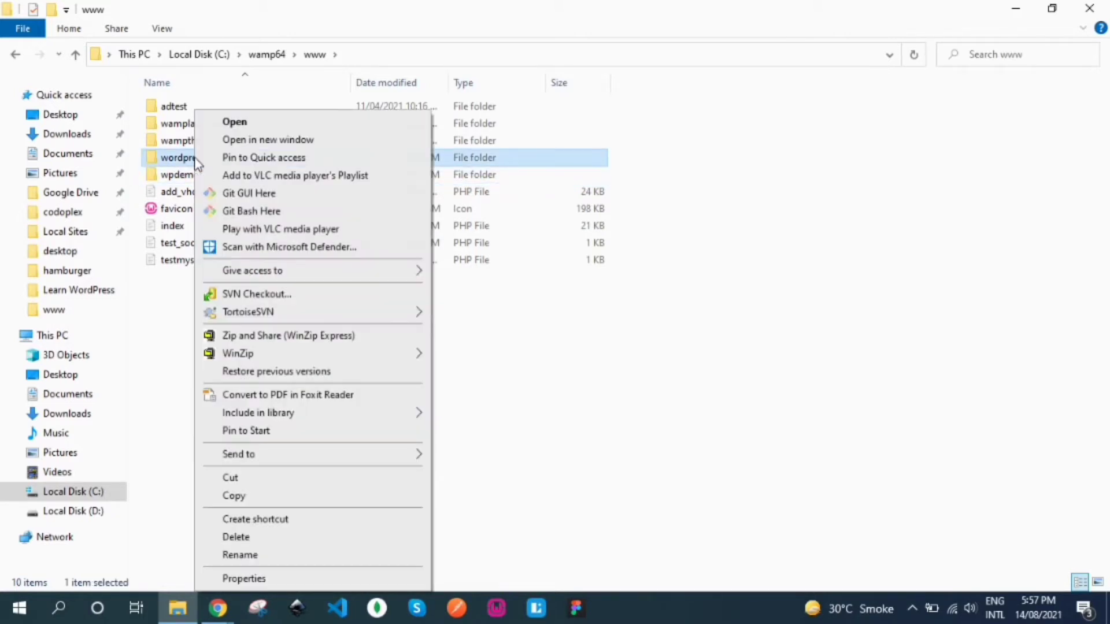
left_click(237, 555)
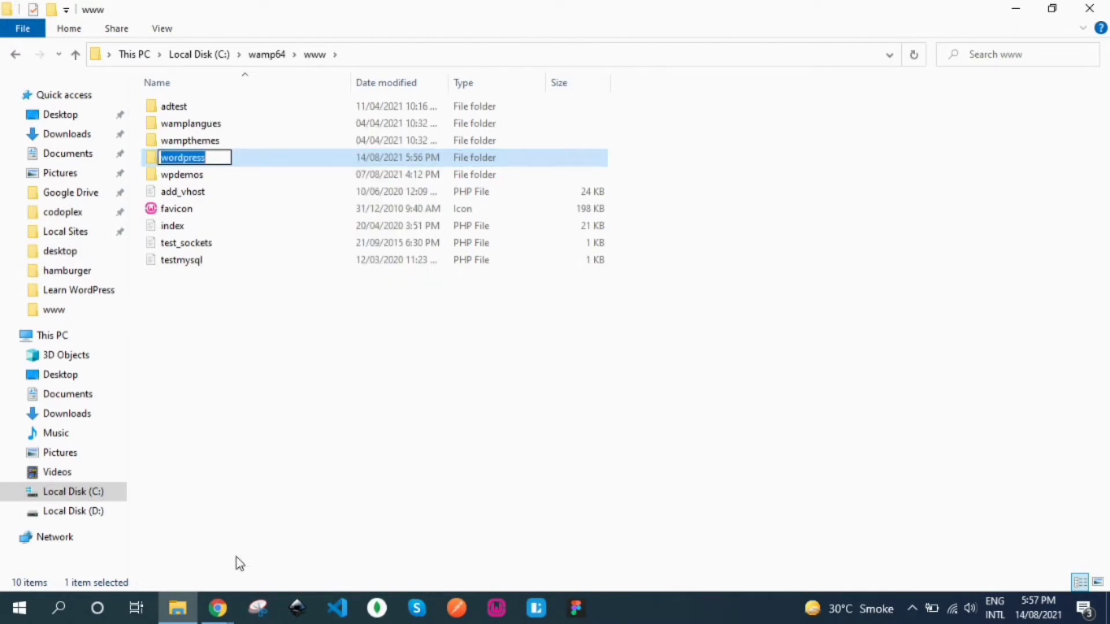
type("myweb")
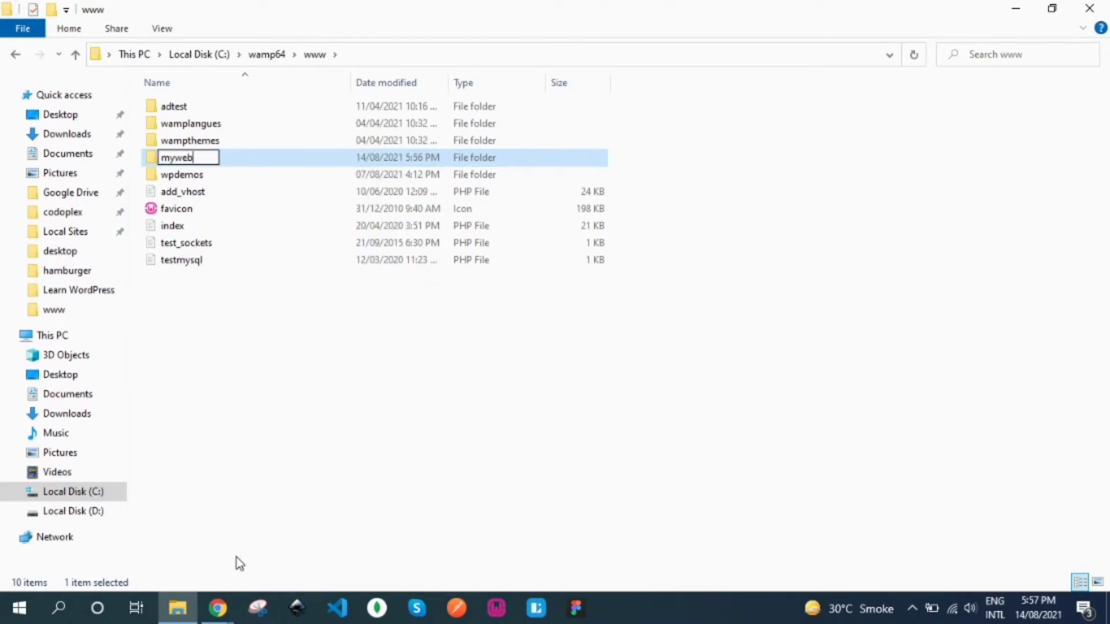
type("site")
key("Return")
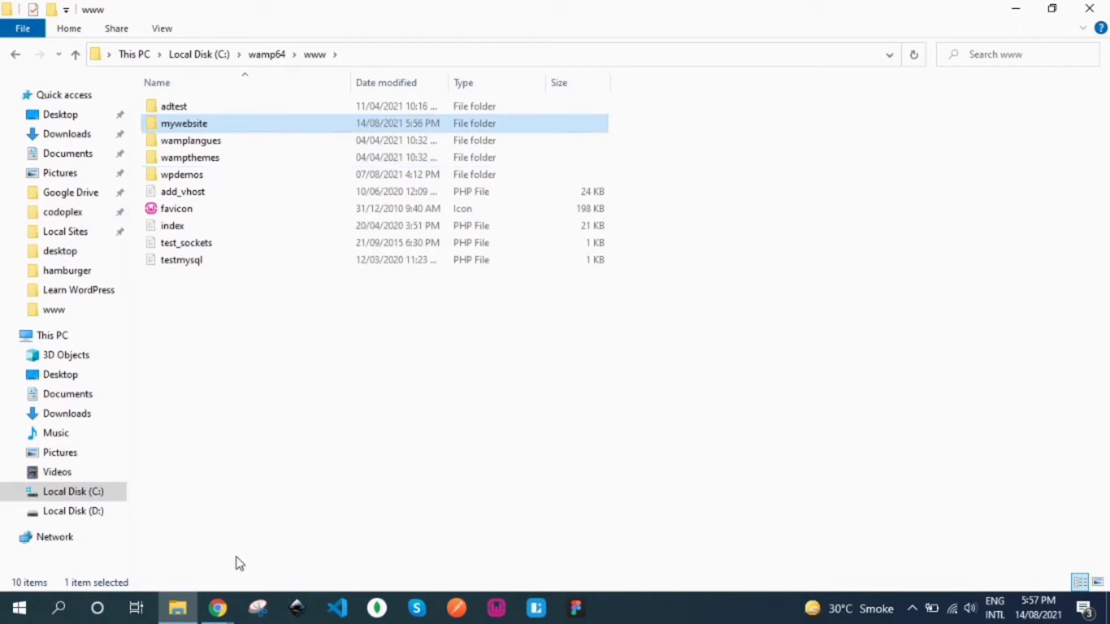
key("Return")
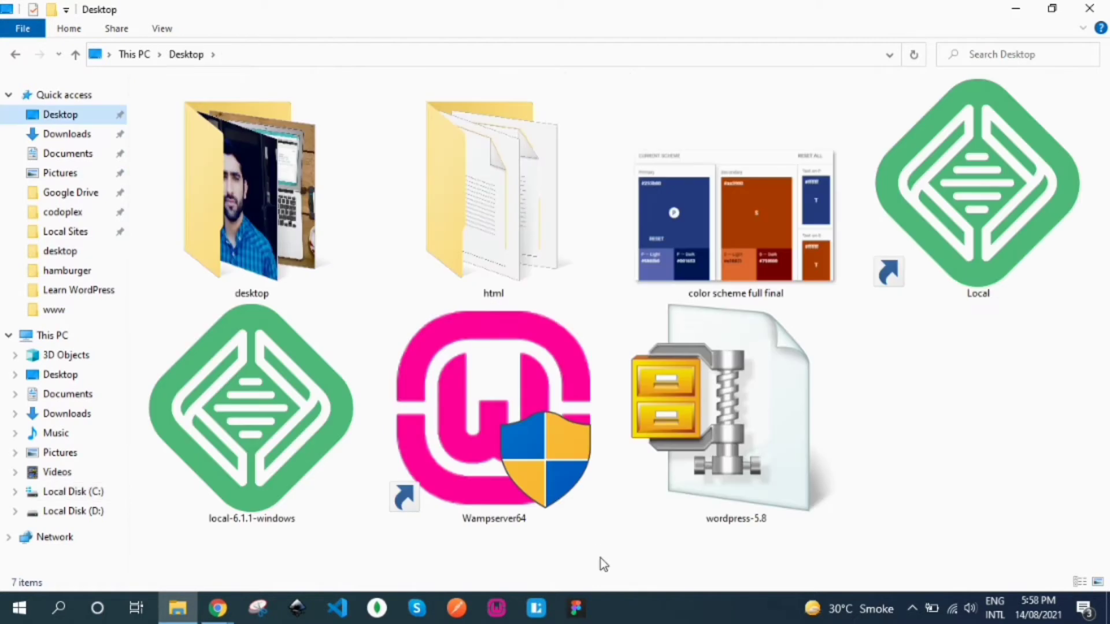
Step: Launch Wampserver64 from the Desktop, then return to the WordPress.org download window in Chrome
double_click(502, 407)
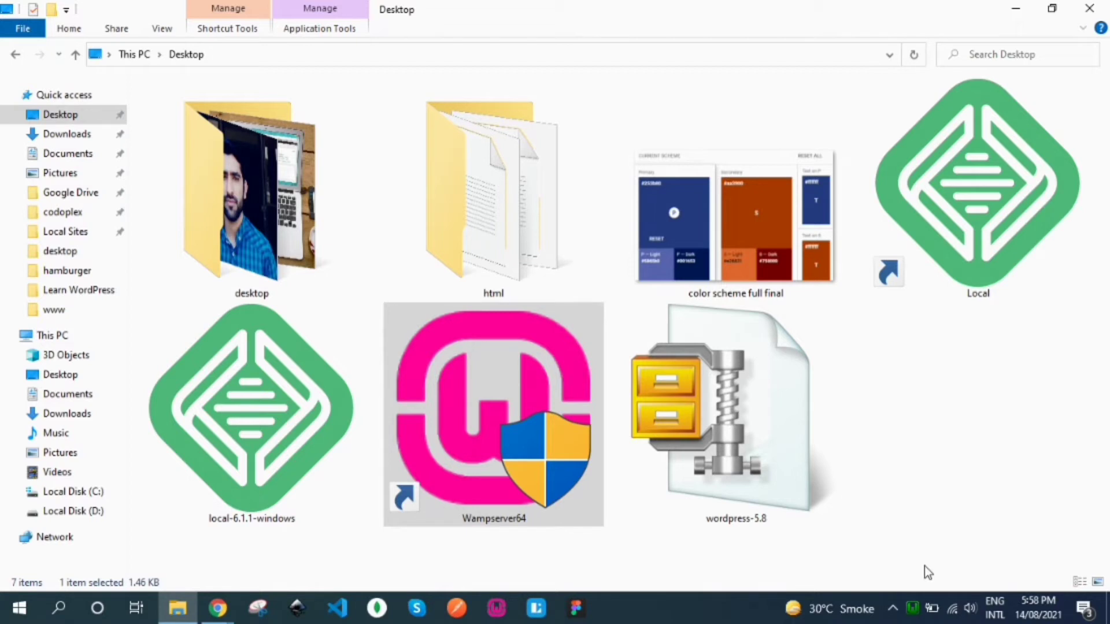
left_click(203, 620)
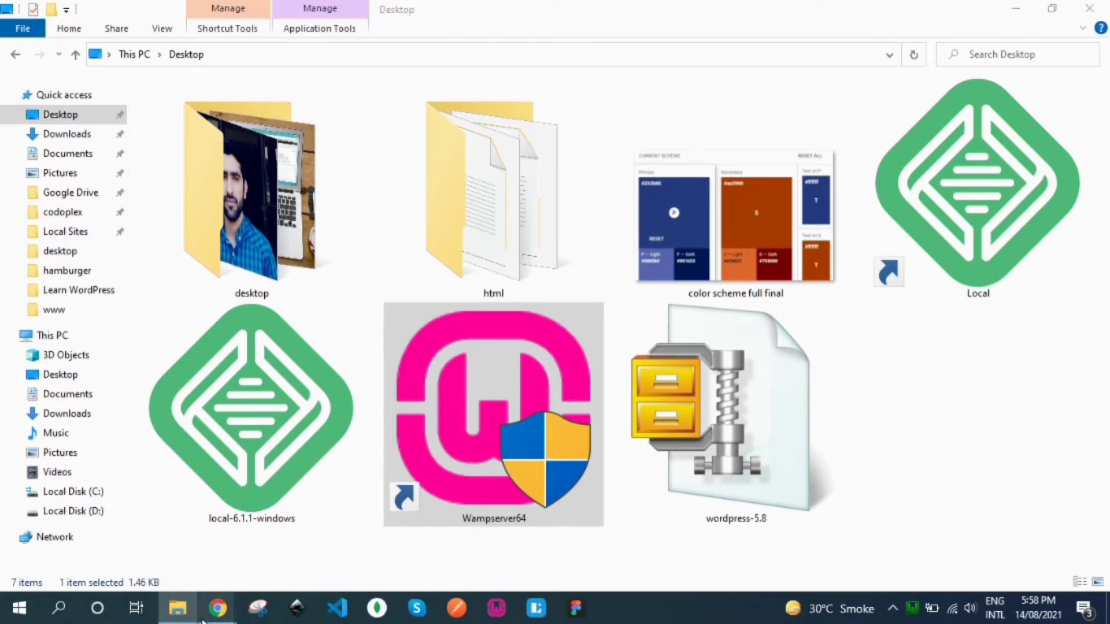
left_click(292, 508)
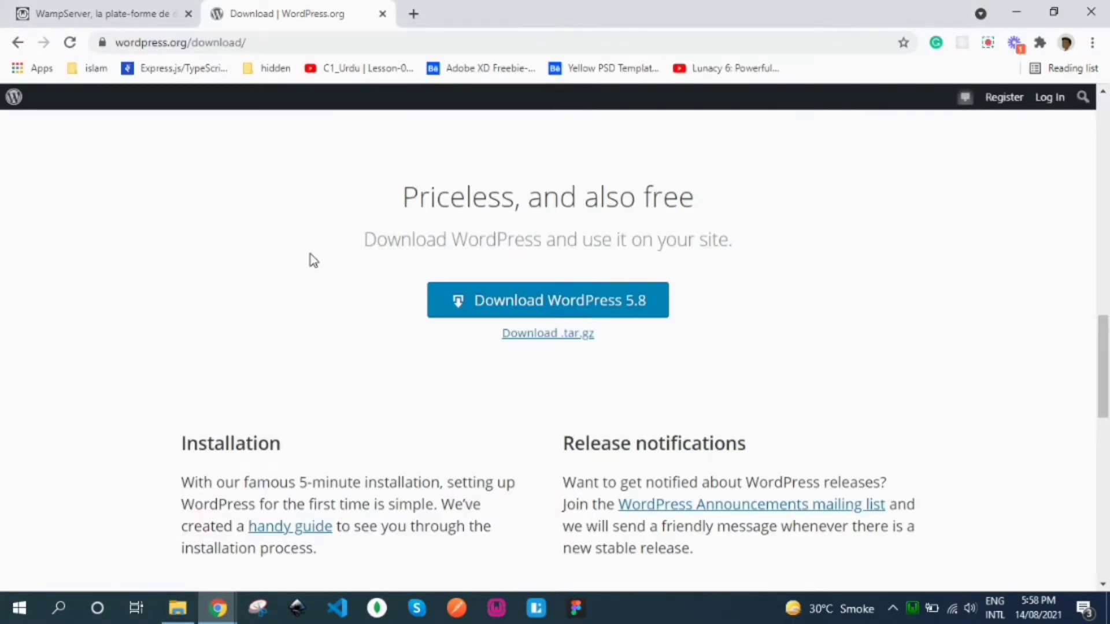
Step: Load localhost/mywebsite in a new tab and continue setup with English (United States)
left_click(413, 14)
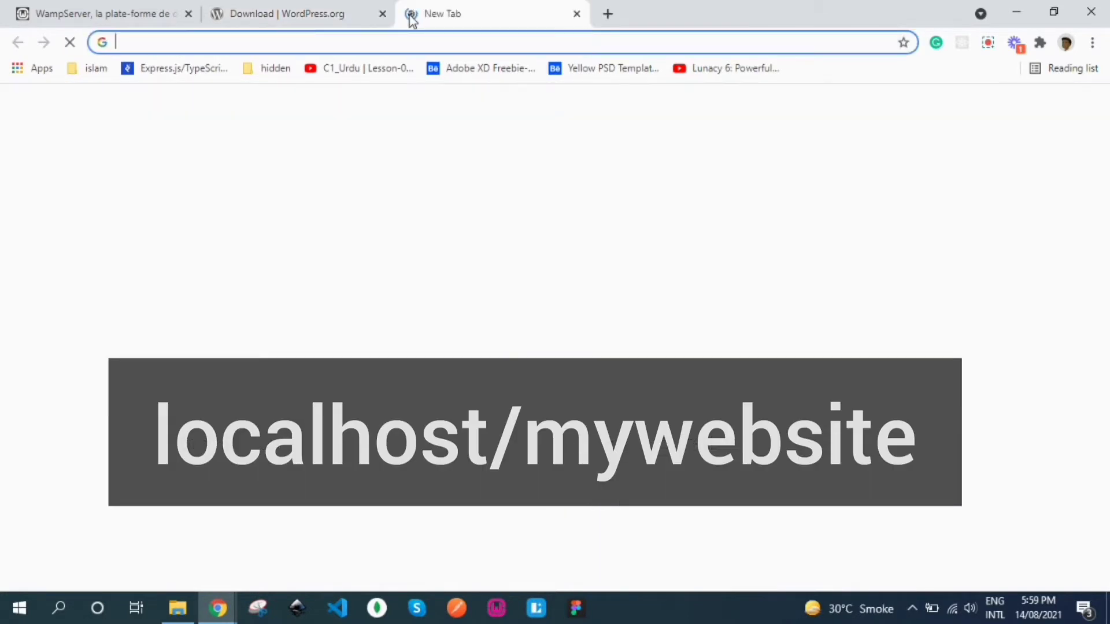
type("loc")
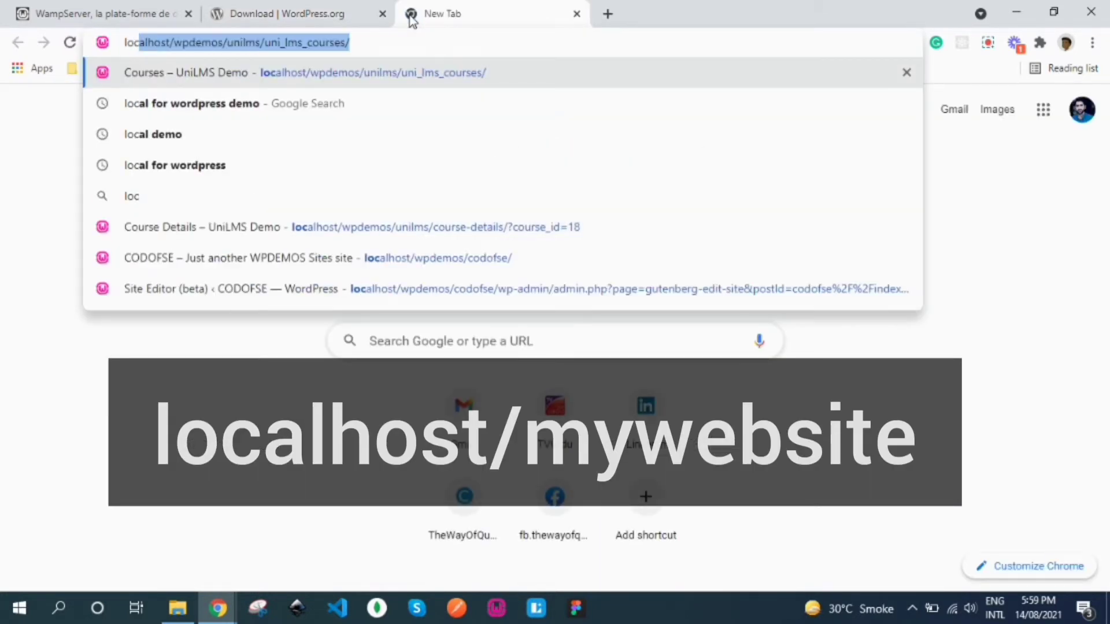
type("alhost/")
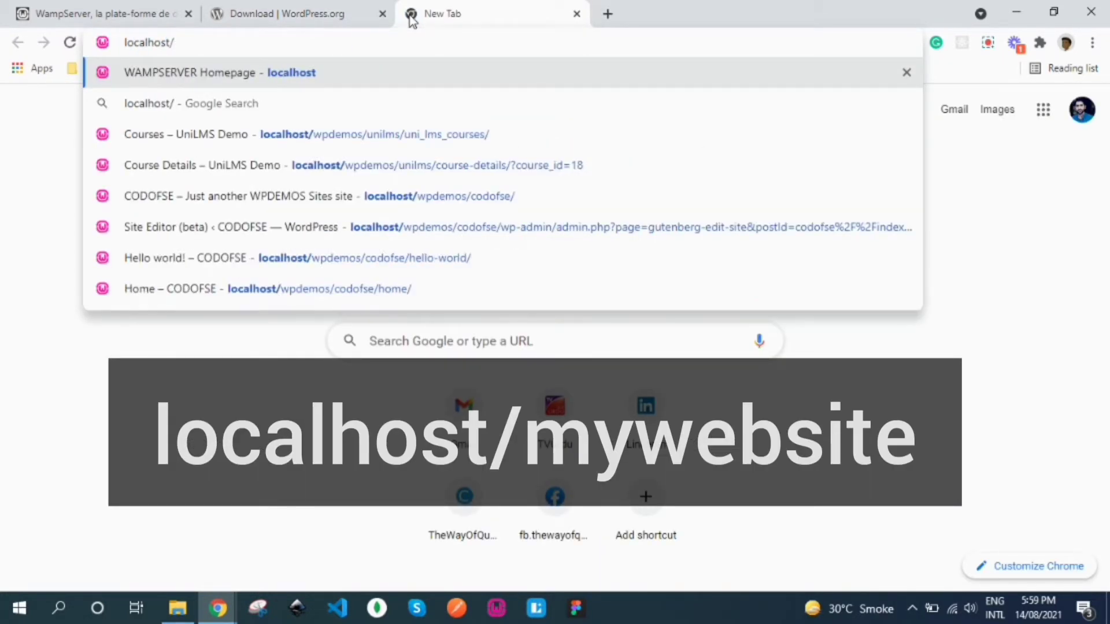
type("mywebsi")
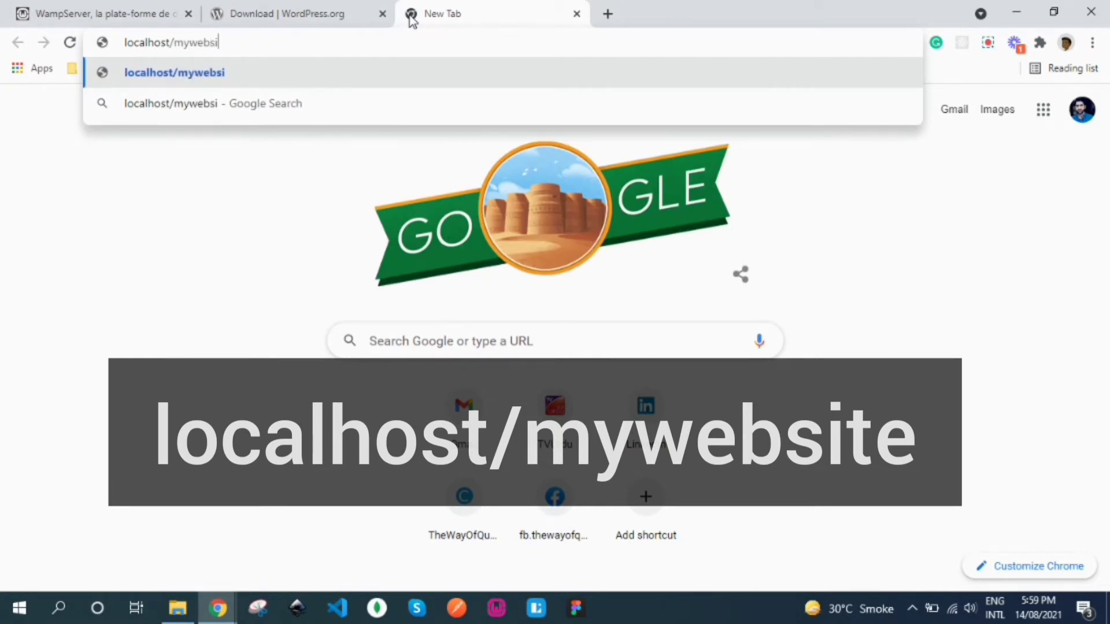
type("te")
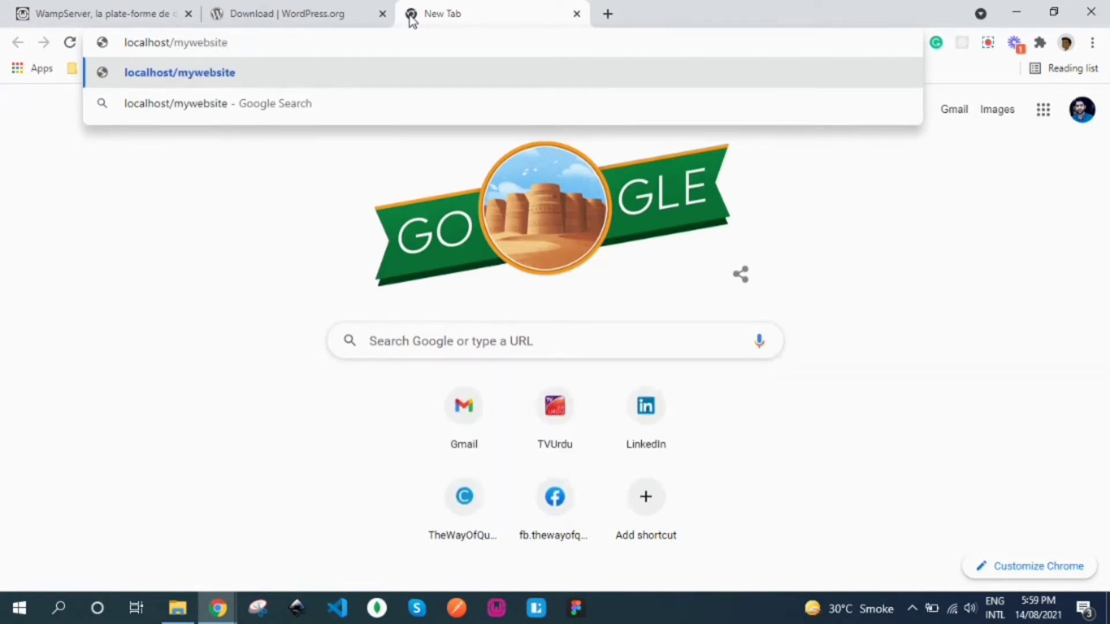
key("Return")
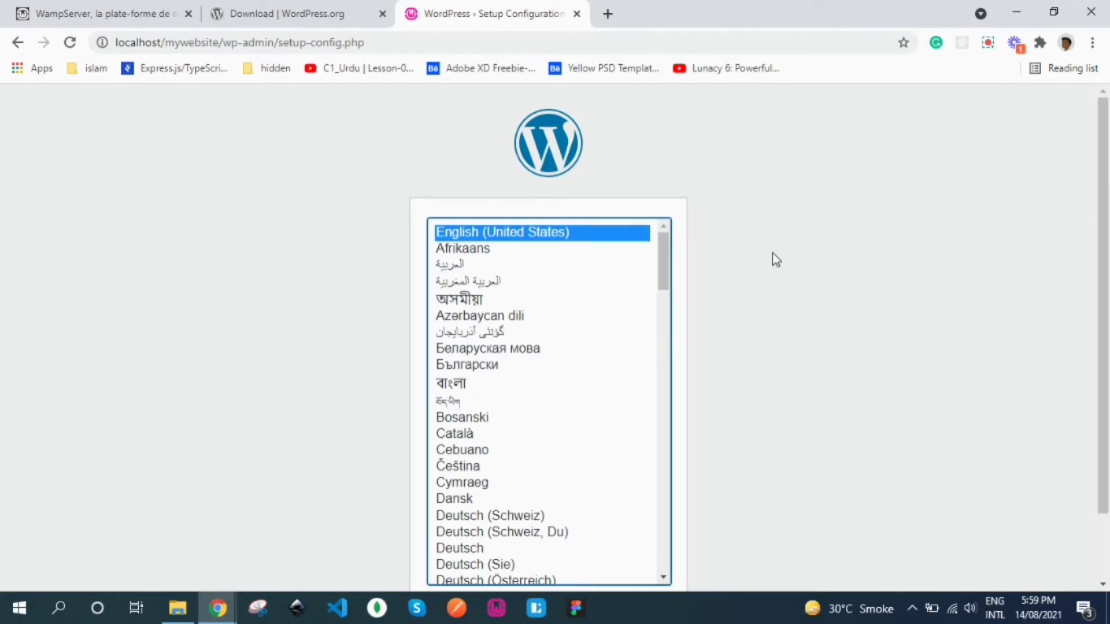
scroll(705, 417, "down", 1)
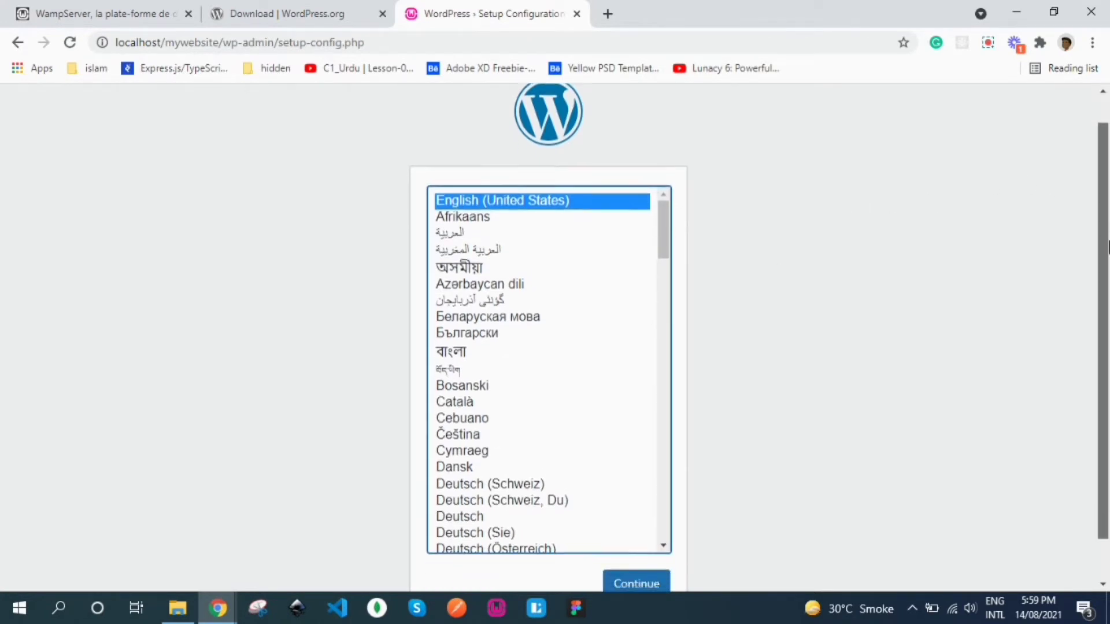
left_click(636, 572)
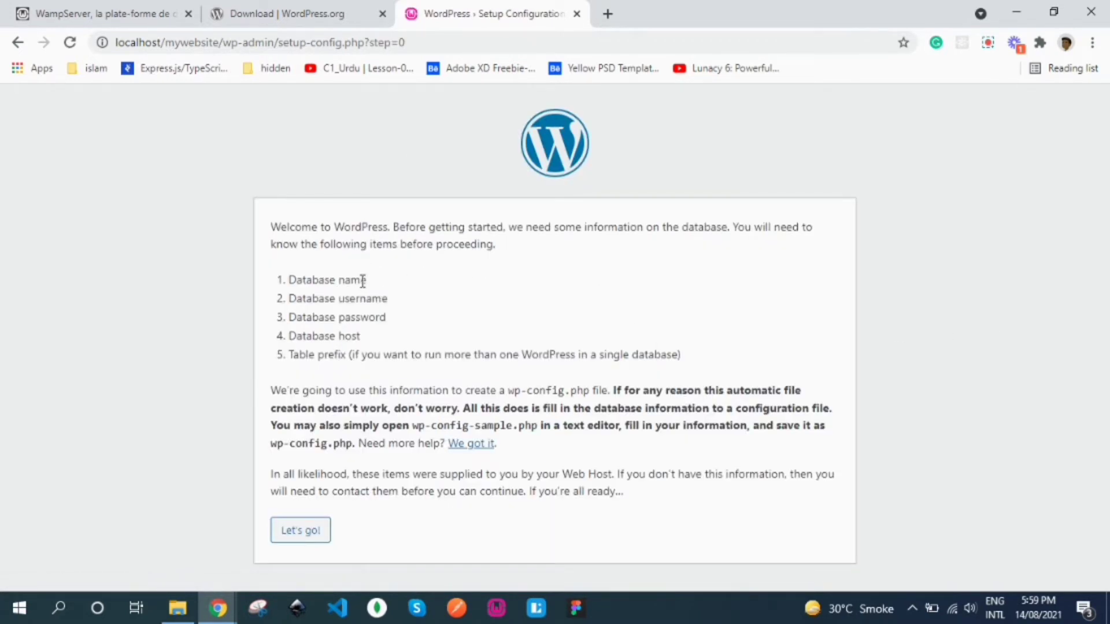
Step: Highlight the Database name and Database username requirements, then show the hidden tray icons
left_click_drag(367, 281, 288, 290)
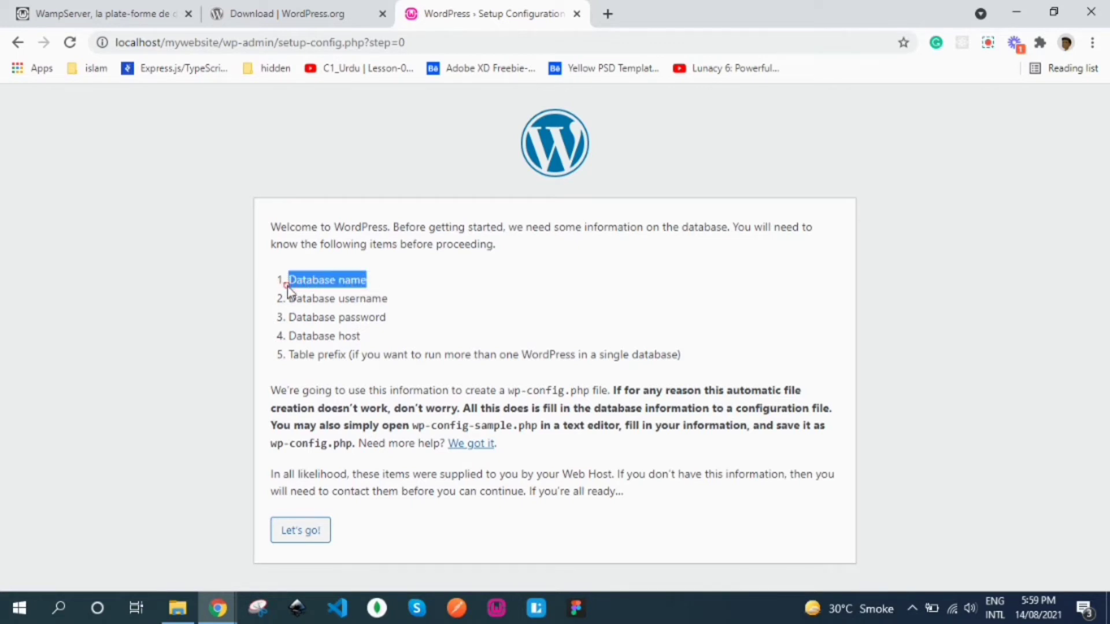
left_click_drag(388, 299, 301, 301)
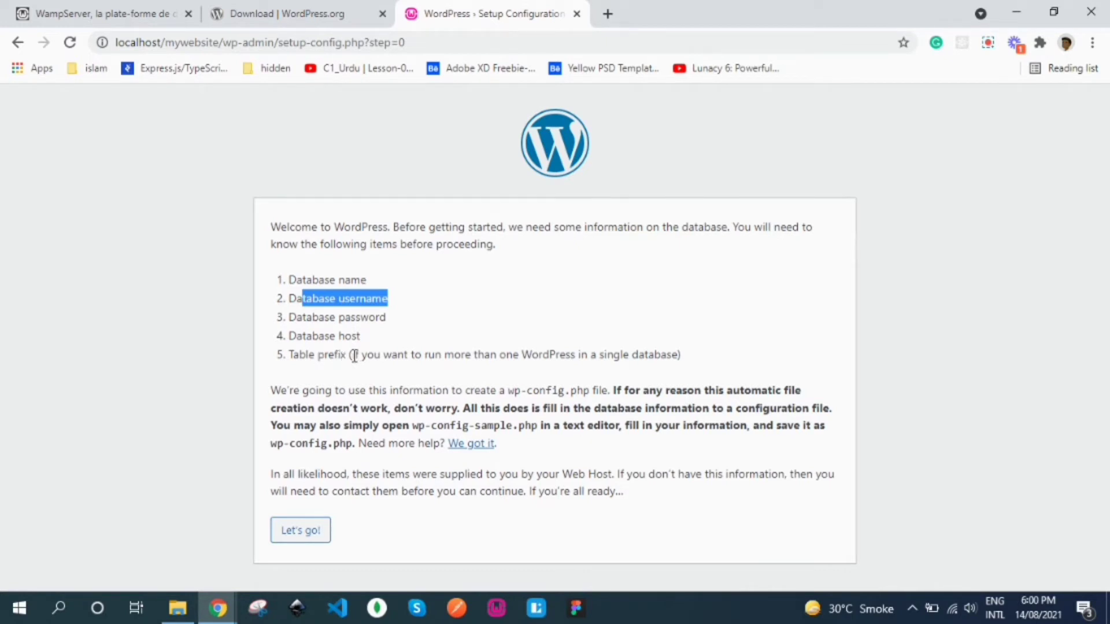
left_click(410, 346)
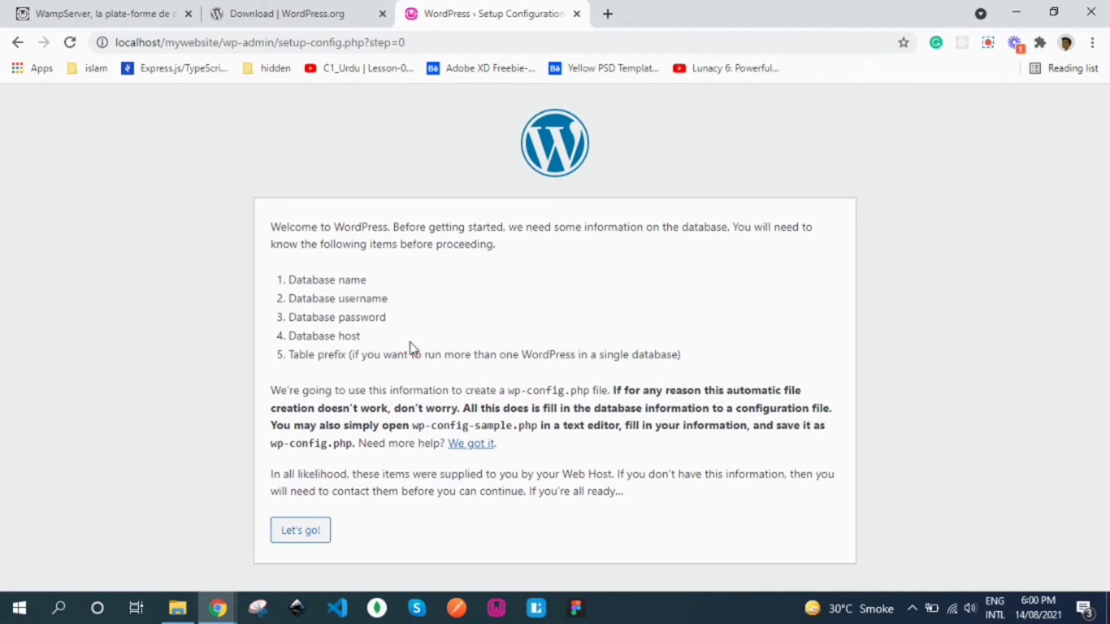
left_click(912, 608)
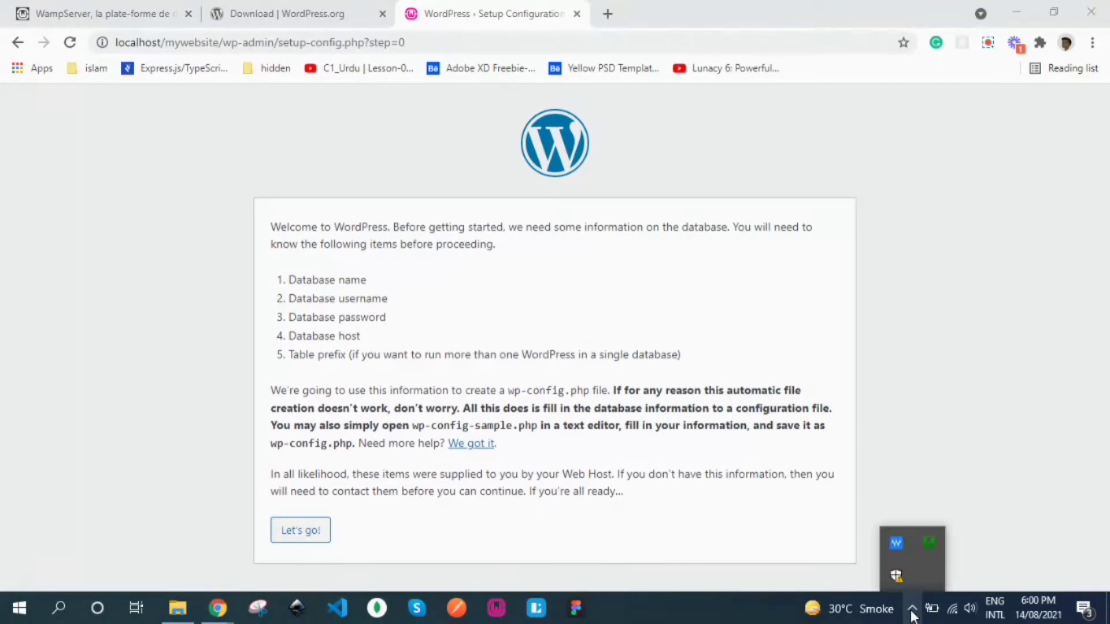
Step: Choose phpMyAdmin from the green WampServer tray icon's menu
left_click(928, 542)
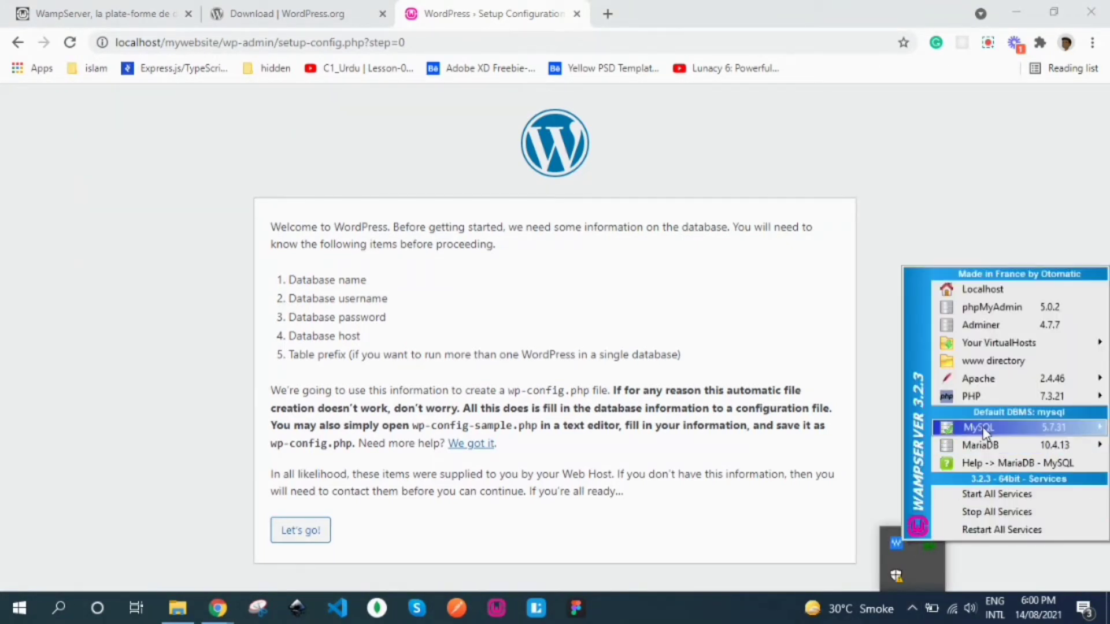
mouse_move(983, 431)
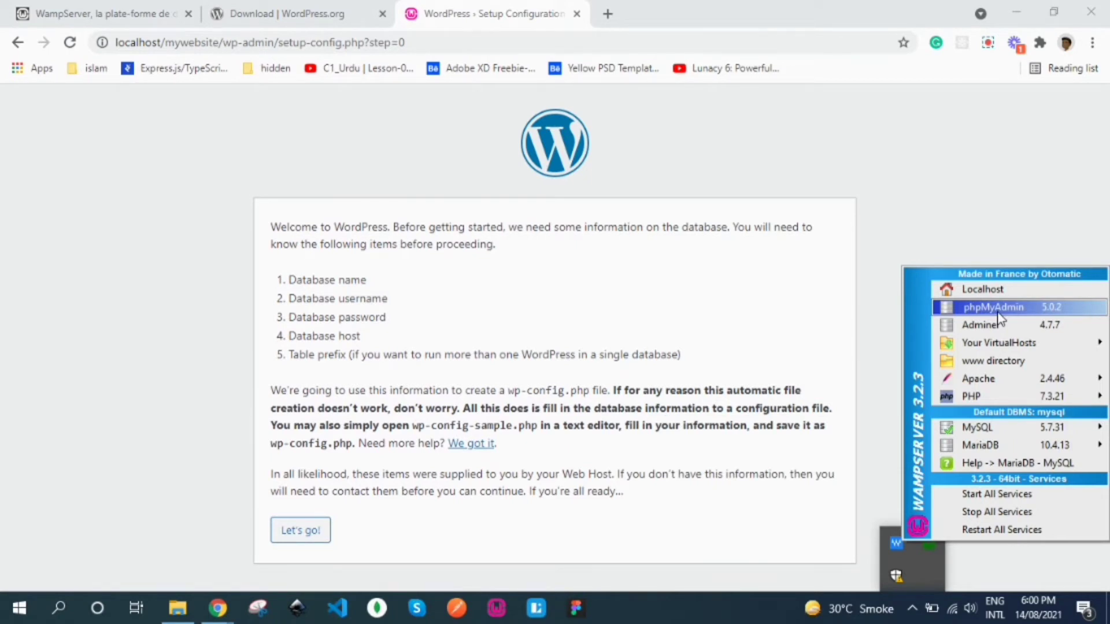
left_click(998, 312)
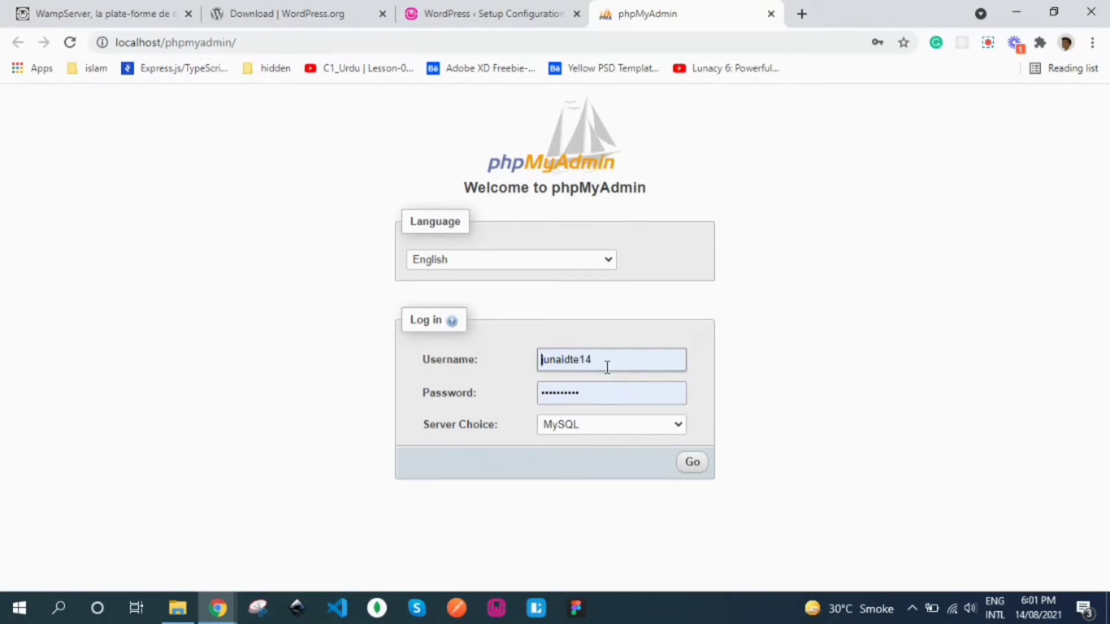
Step: Submit the phpMyAdmin login with the filled-in credentials and MySQL as server choice
left_click(609, 395)
left_click(577, 394)
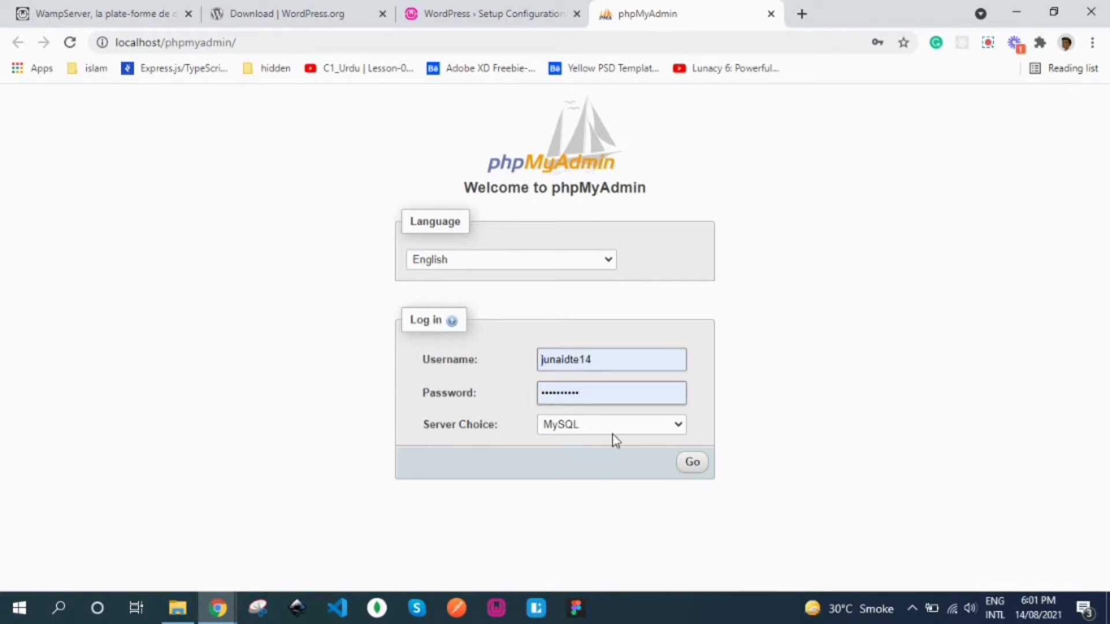
left_click(689, 468)
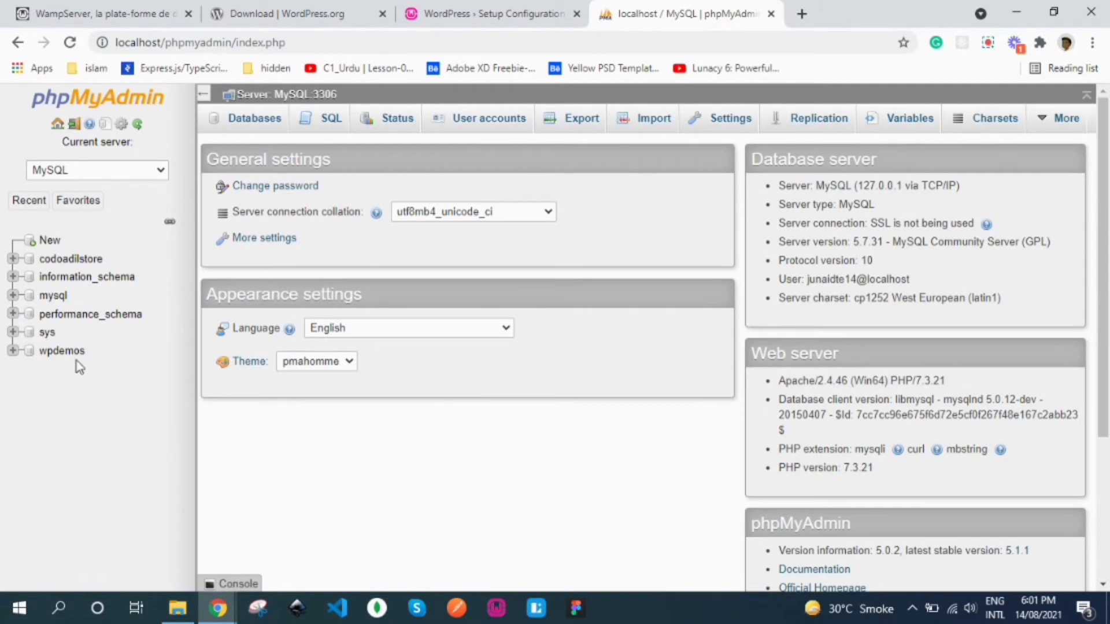
Step: On the Databases tab, create a database named mywebsite, keeping latin1_swedish_ci collation
left_click(50, 242)
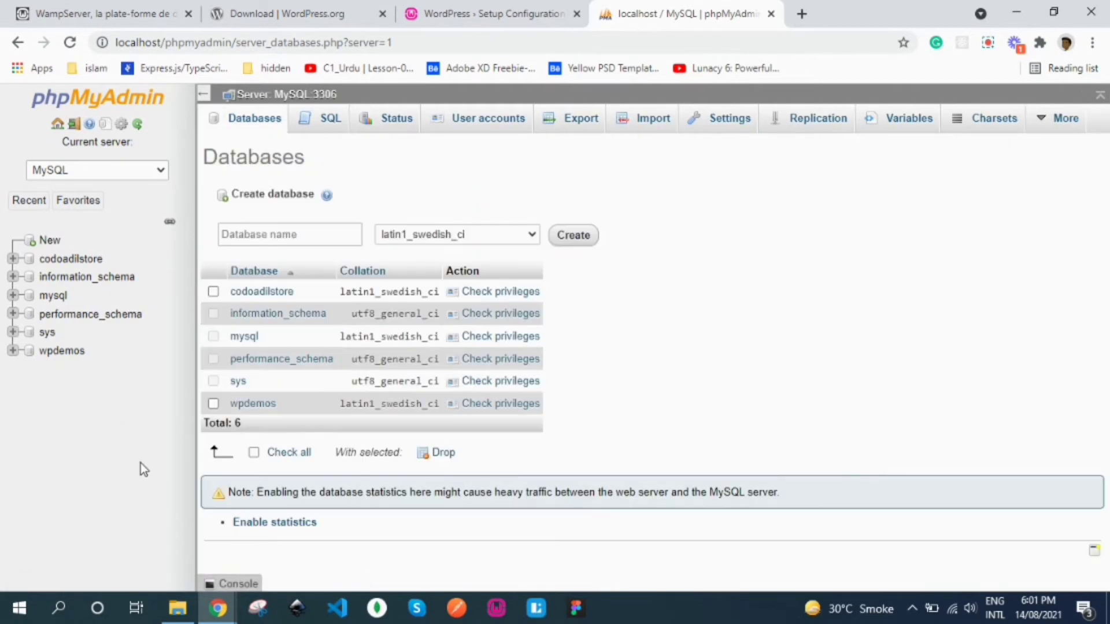
left_click(259, 231)
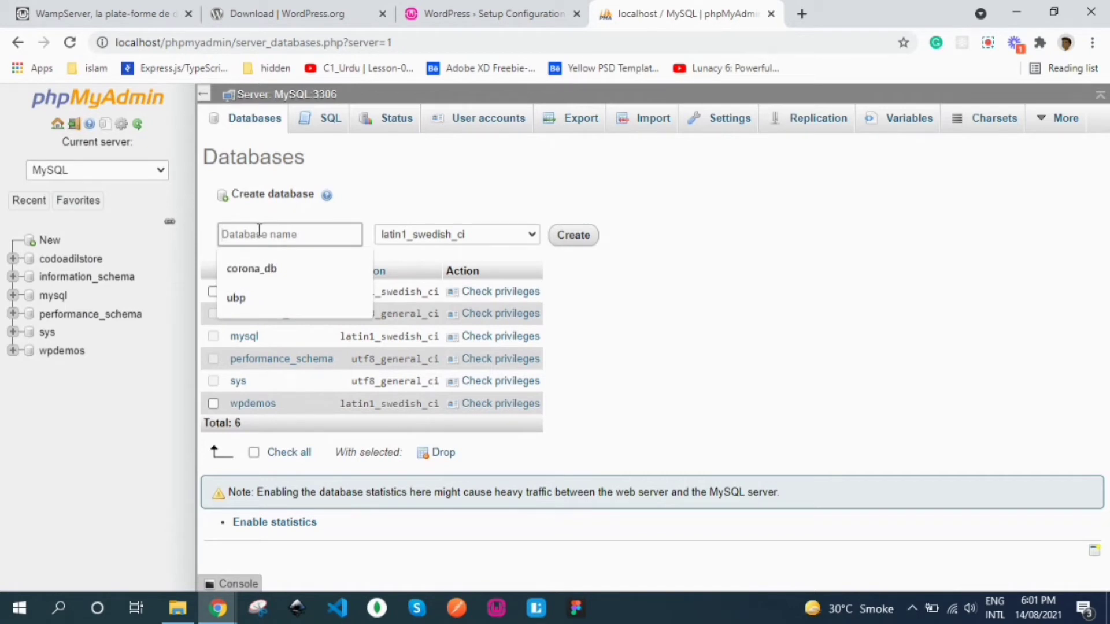
type("my")
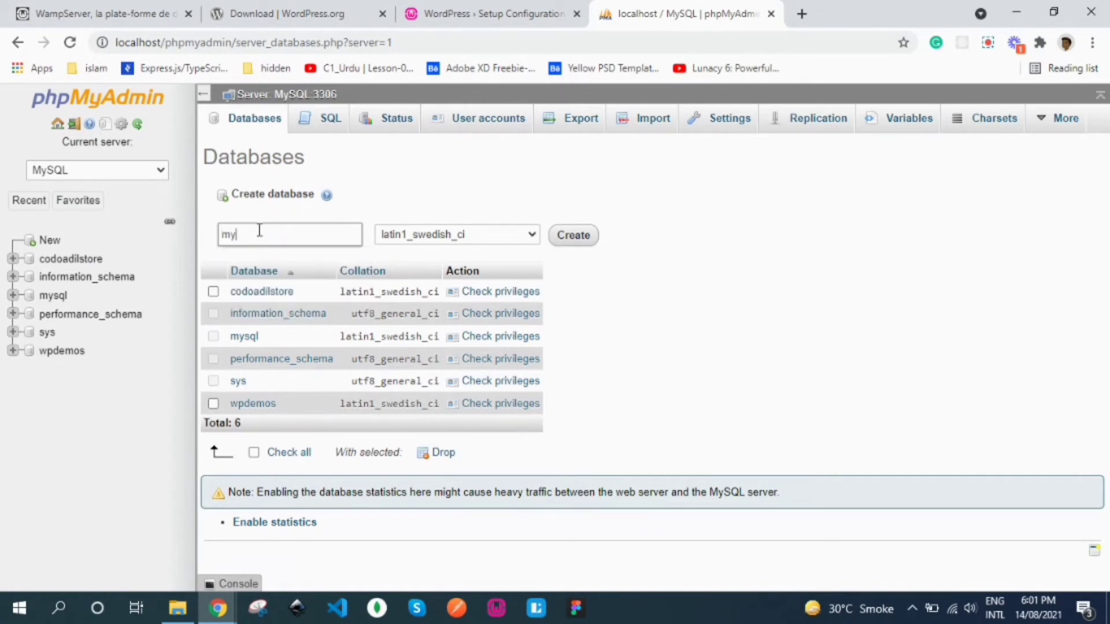
type("website")
left_click(523, 235)
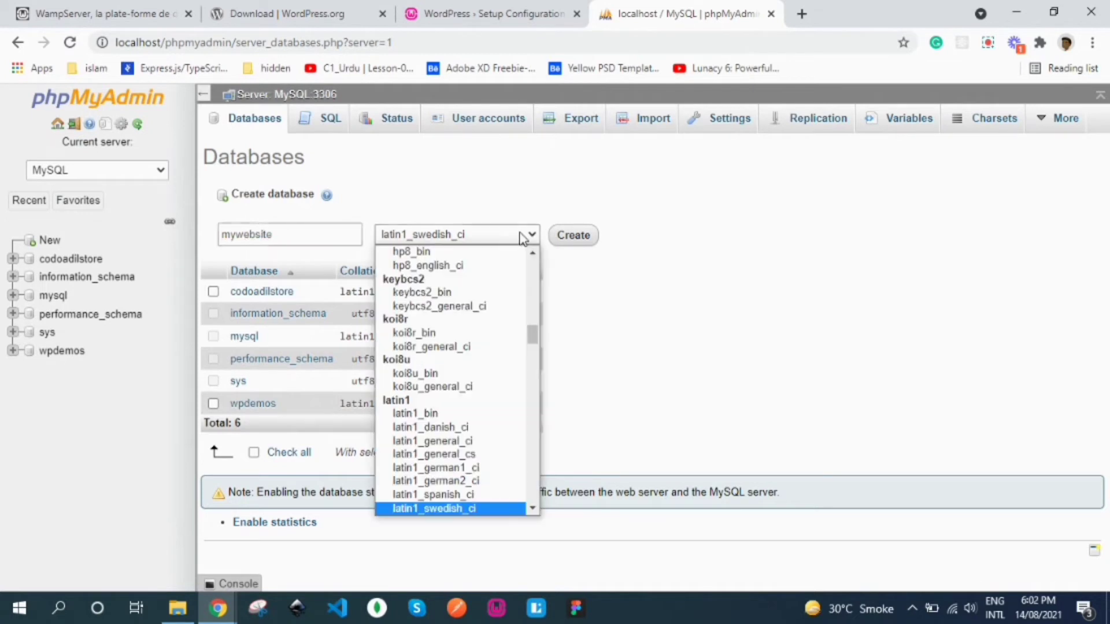
left_click(523, 238)
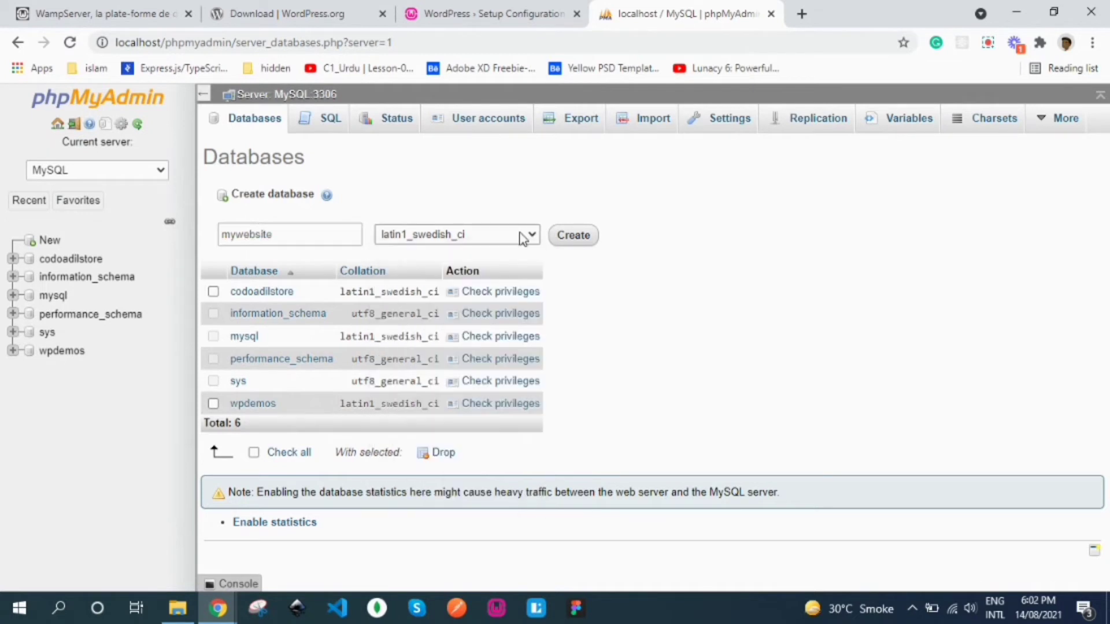
left_click(581, 240)
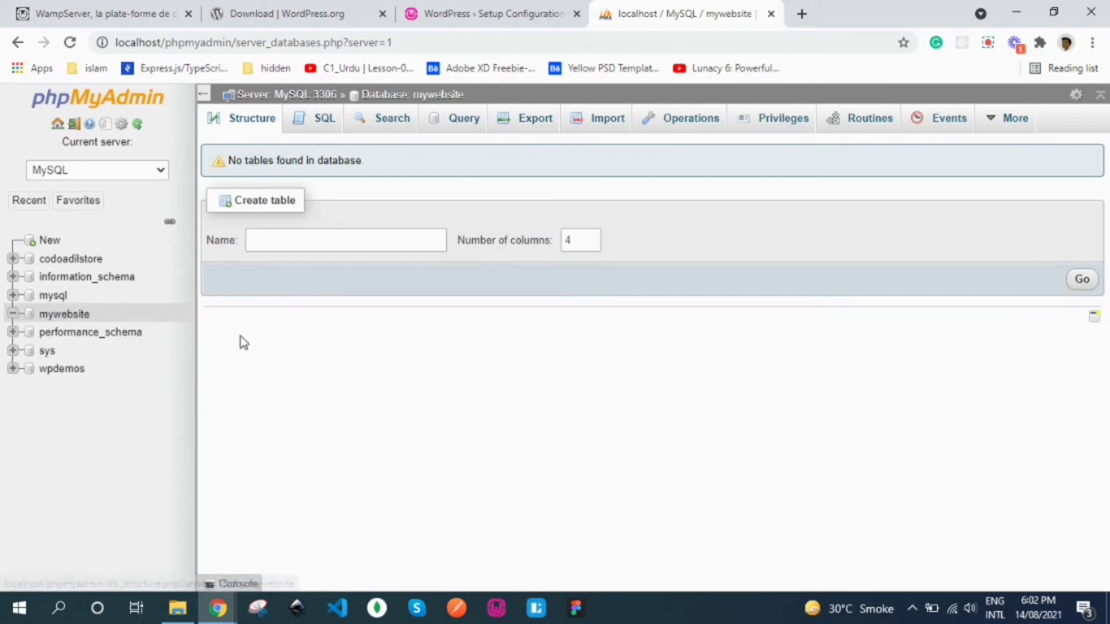
Step: From mywebsite's Privileges, start a new user account with user name testuse
left_click(778, 125)
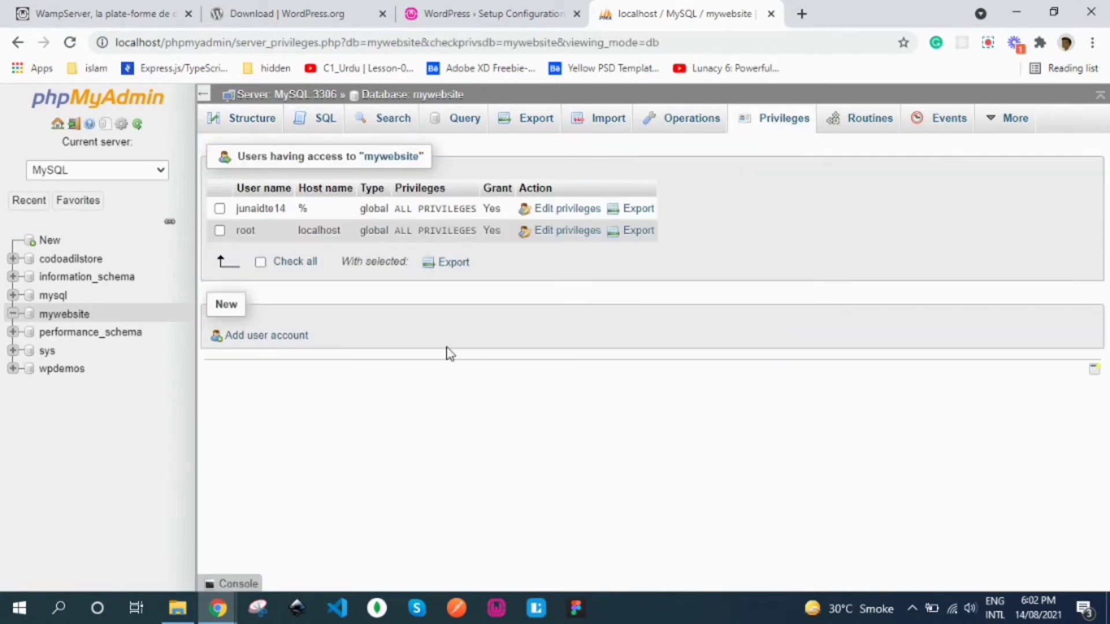
left_click(278, 341)
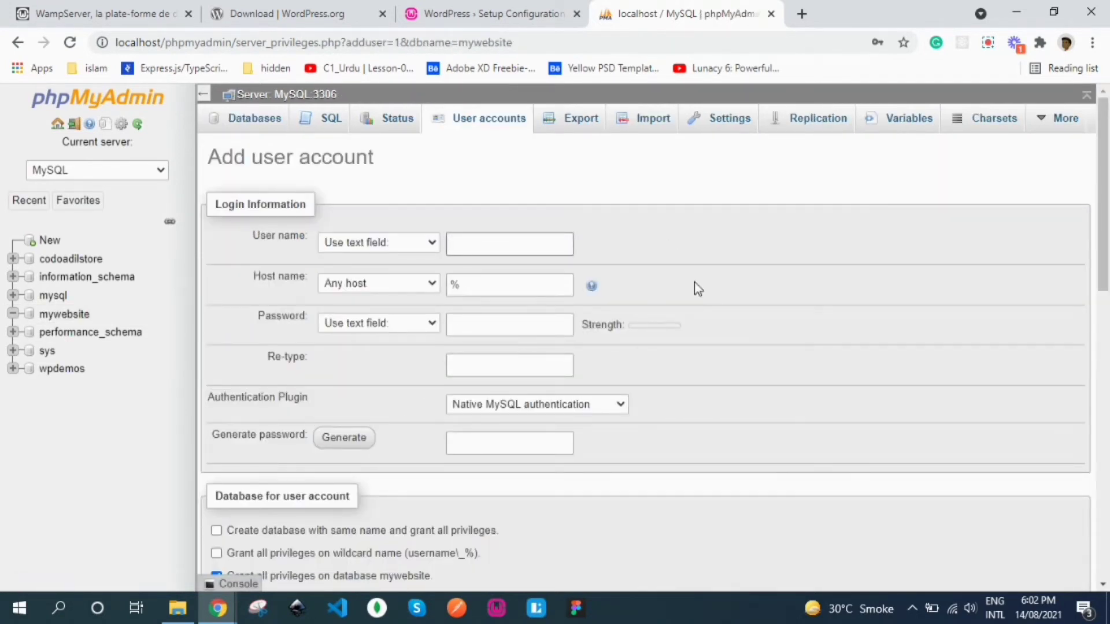
type("testuser")
Step: Keep the host as Any host (%) and enter the account password twice
left_click(469, 282)
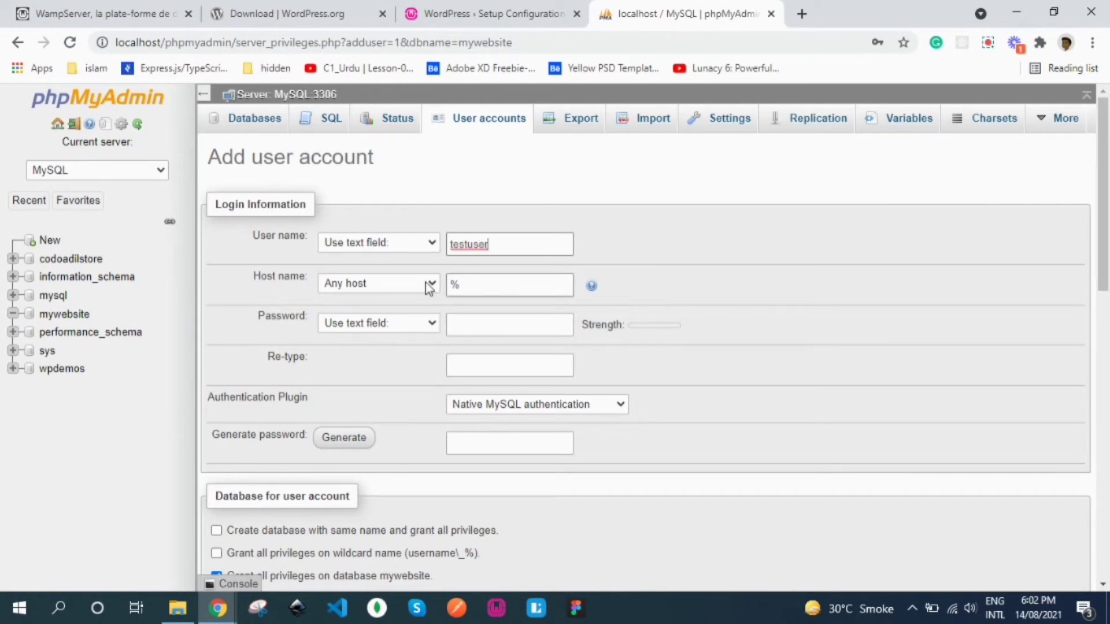
left_click(406, 285)
left_click(405, 283)
left_click(469, 324)
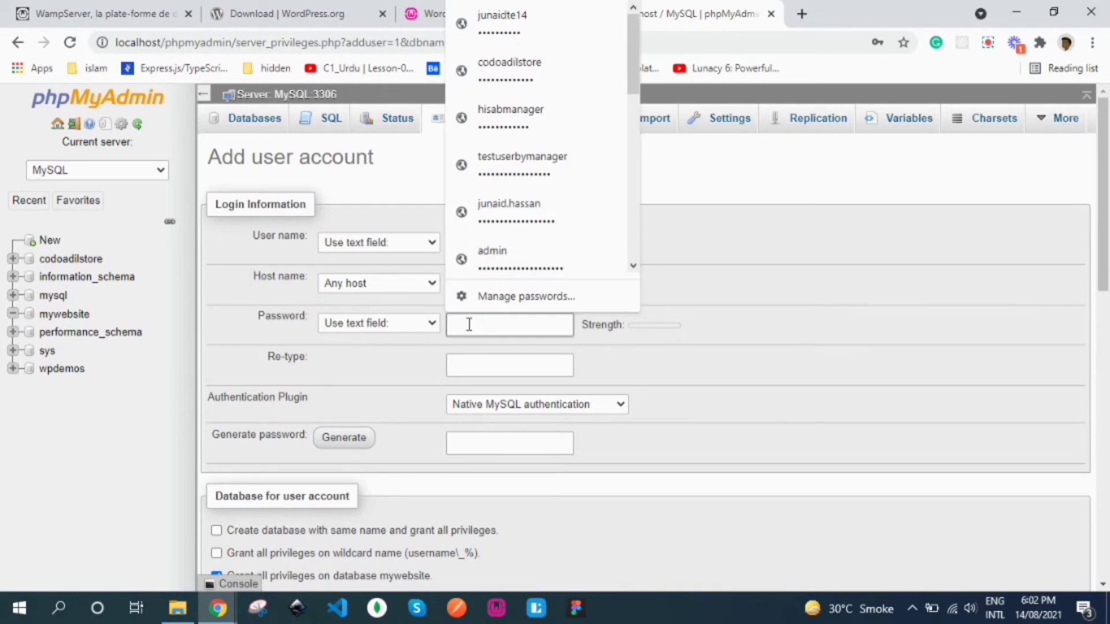
type("123456")
left_click(518, 363)
type("1234")
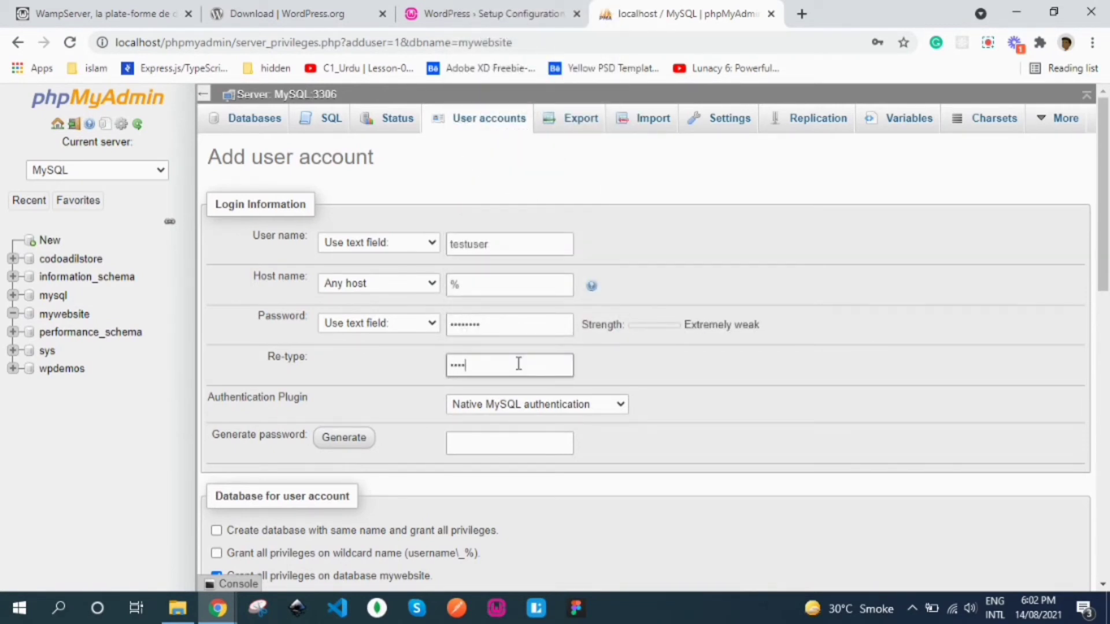
Step: Give the user all global privileges plus all privileges on mywebsite, and create the account
scroll(518, 363, "down", 5)
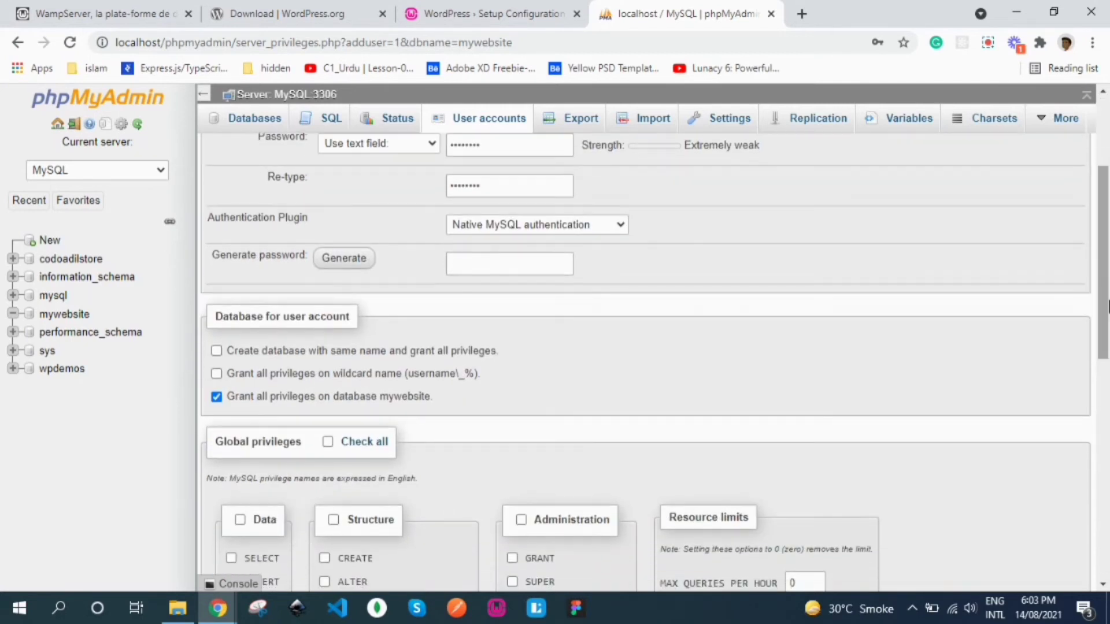
left_click_drag(1106, 361, 1107, 379)
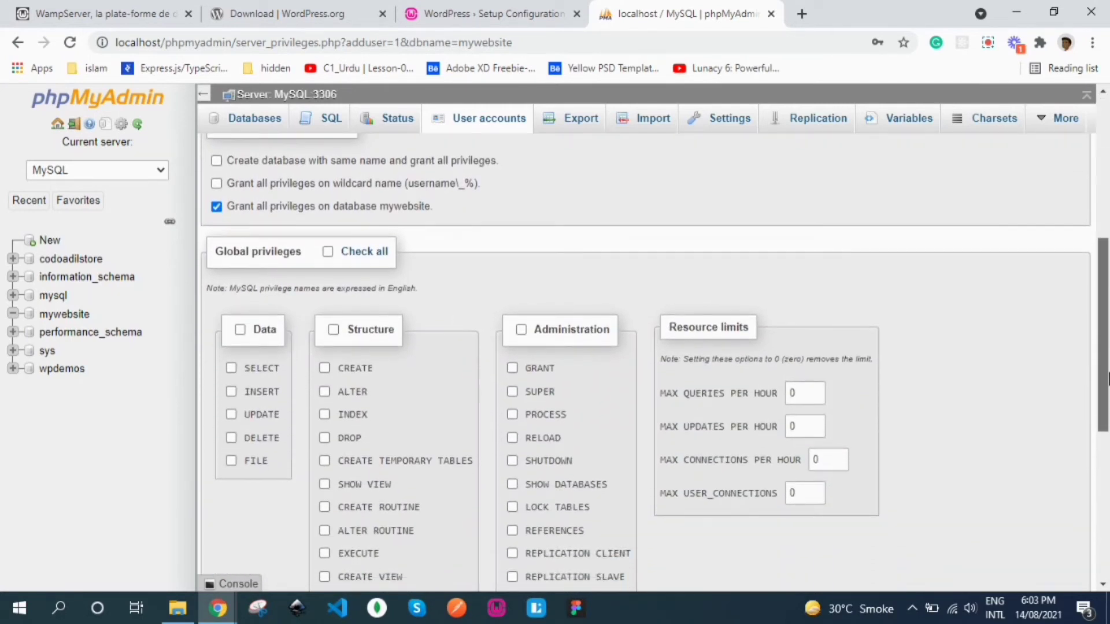
left_click(327, 252)
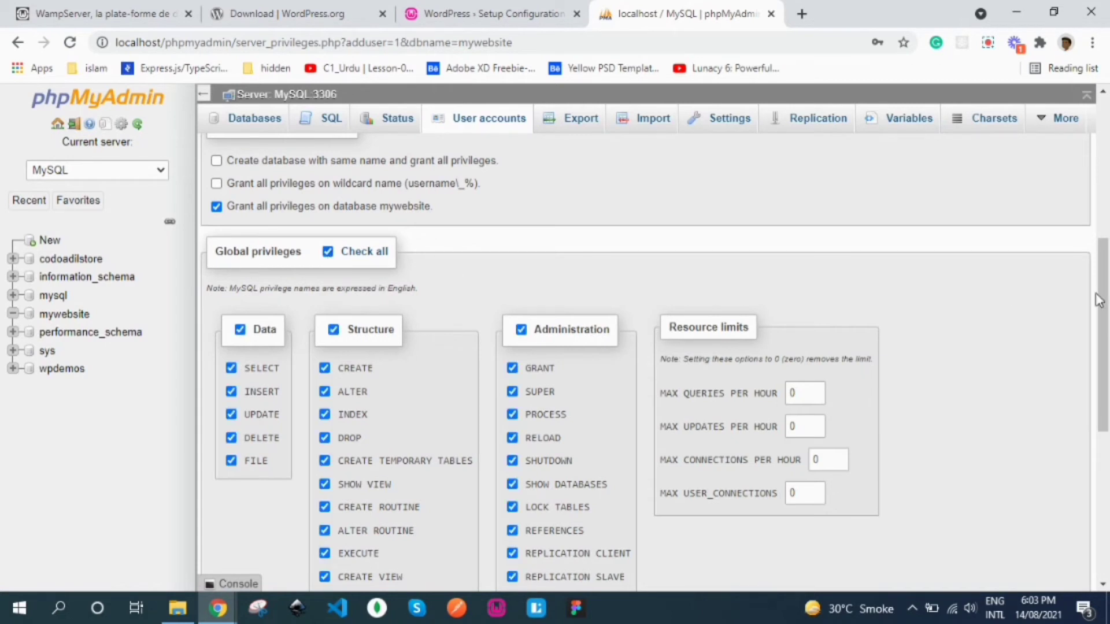
left_click_drag(1099, 300, 1108, 462)
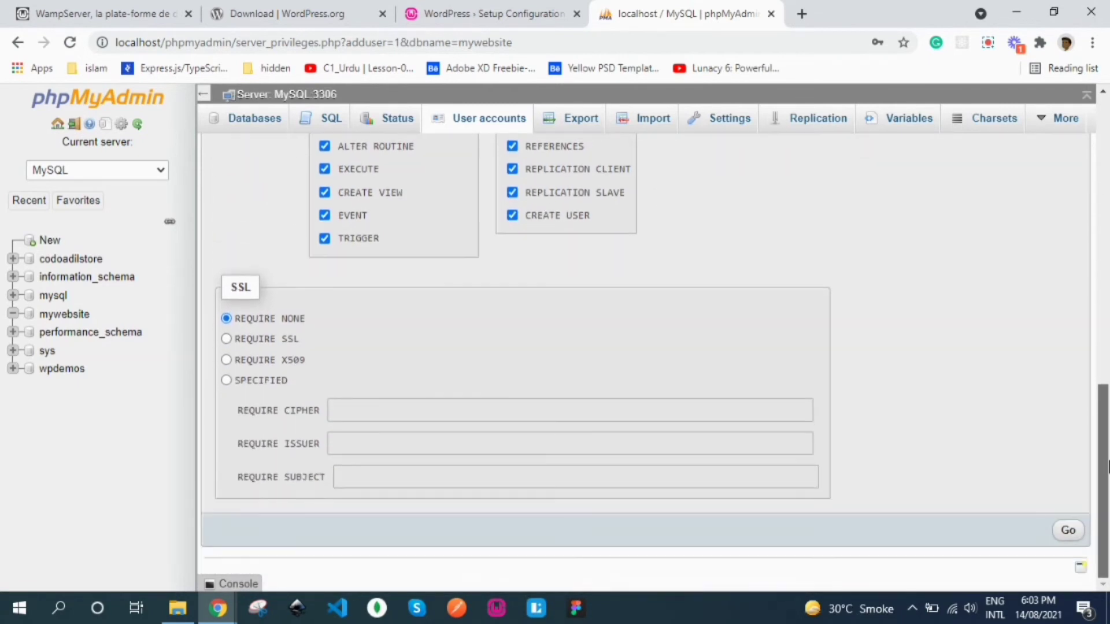
left_click(1068, 530)
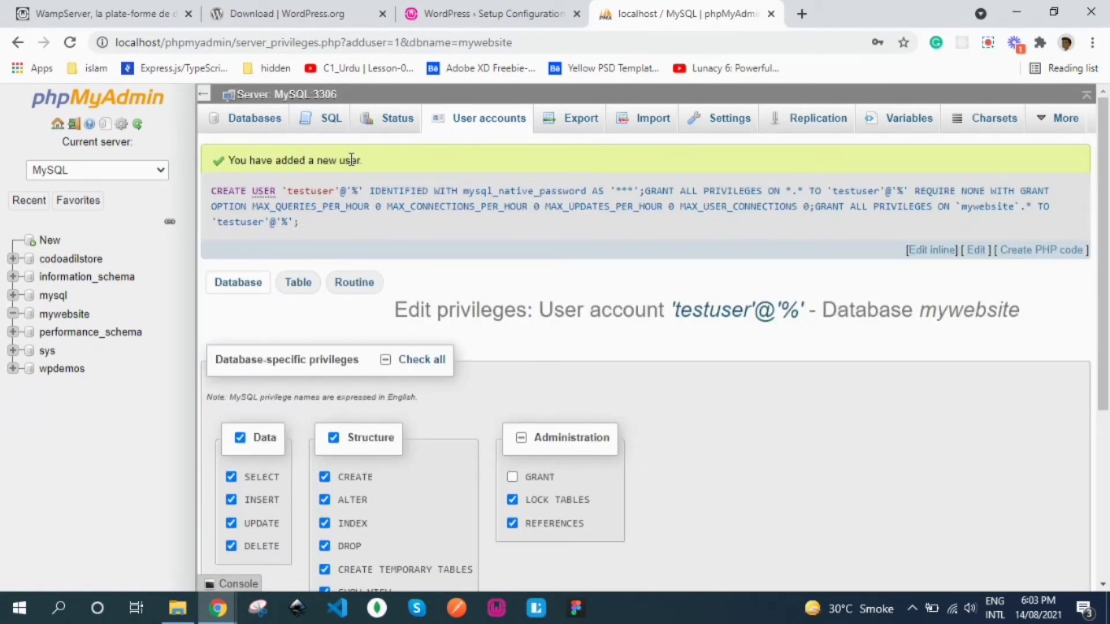
Step: Fill WordPress's connection form with database mywebsite, username testuser, and the user's password
left_click(469, 12)
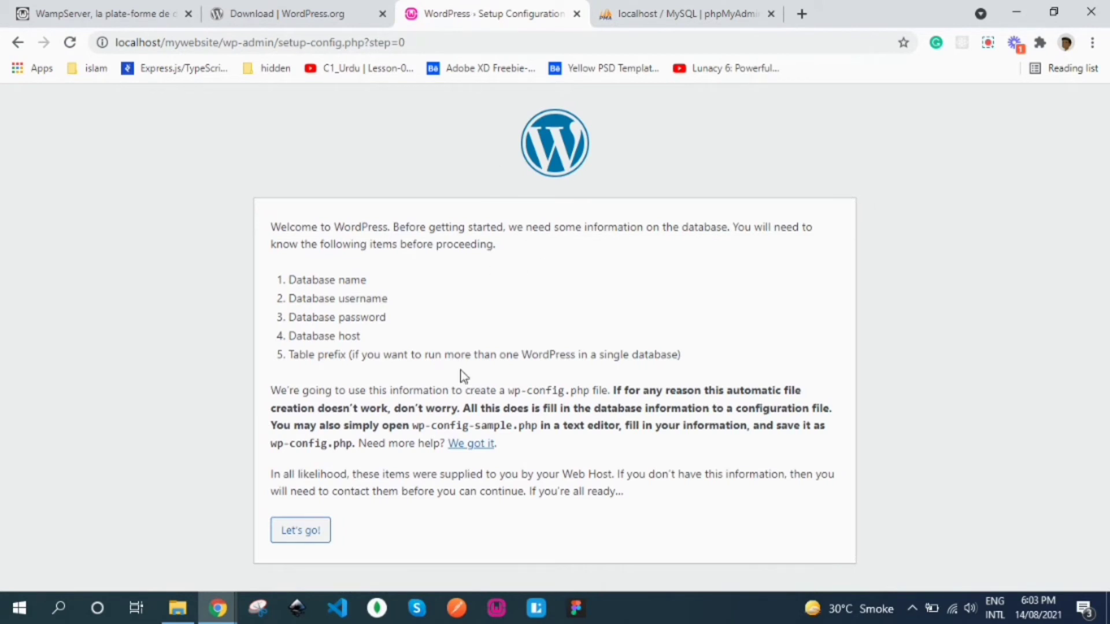
left_click(295, 532)
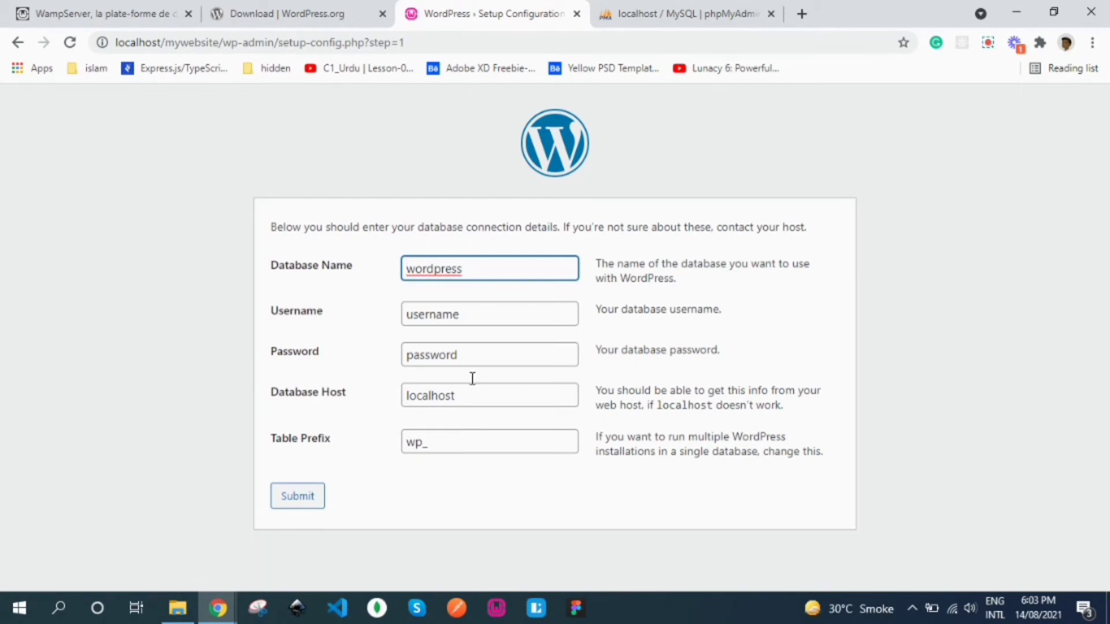
left_click_drag(468, 267, 404, 268)
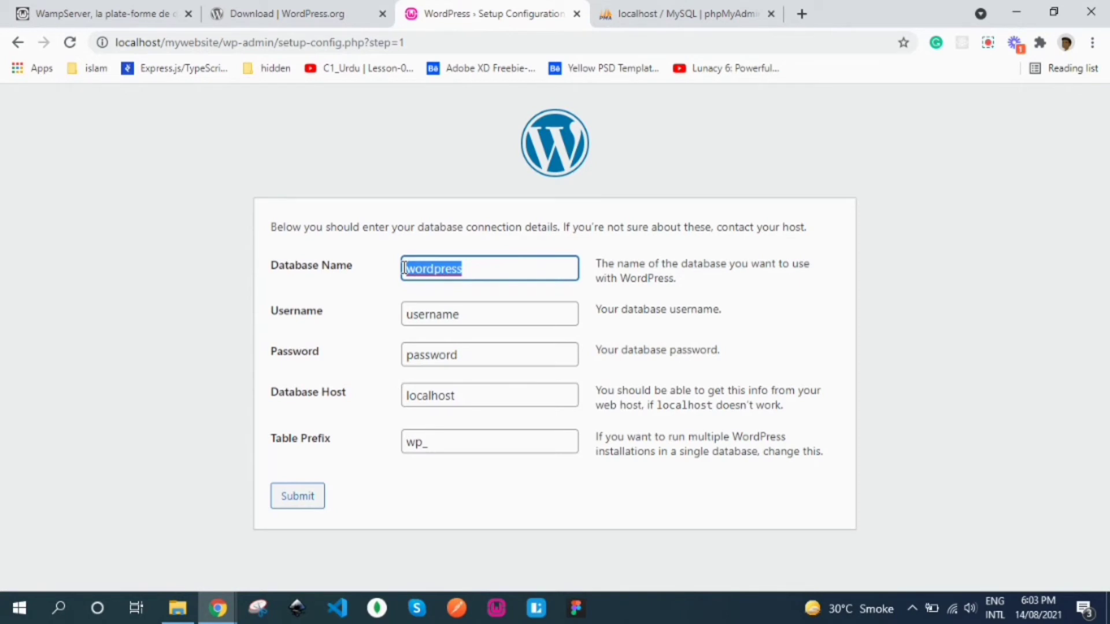
type("mywe")
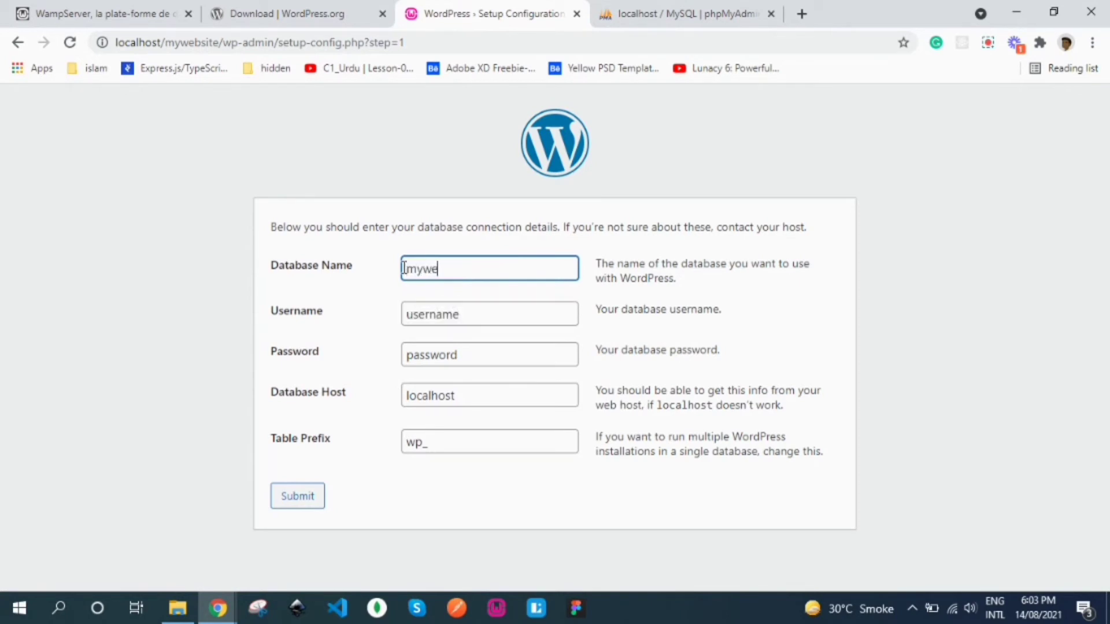
type("bsite")
left_click_drag(466, 312, 401, 320)
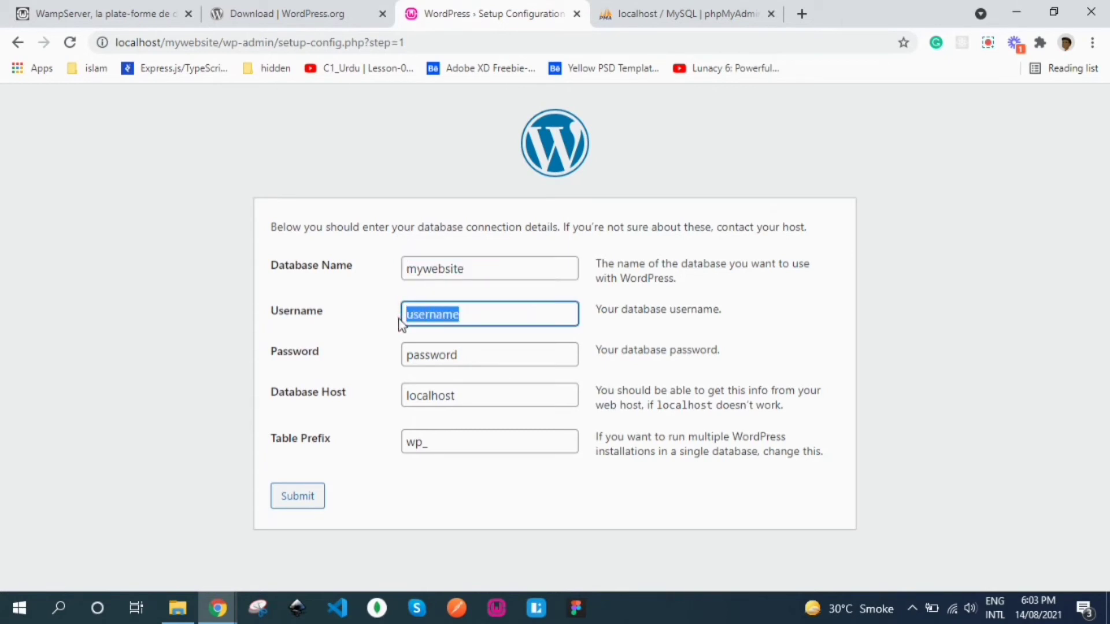
type("testuser")
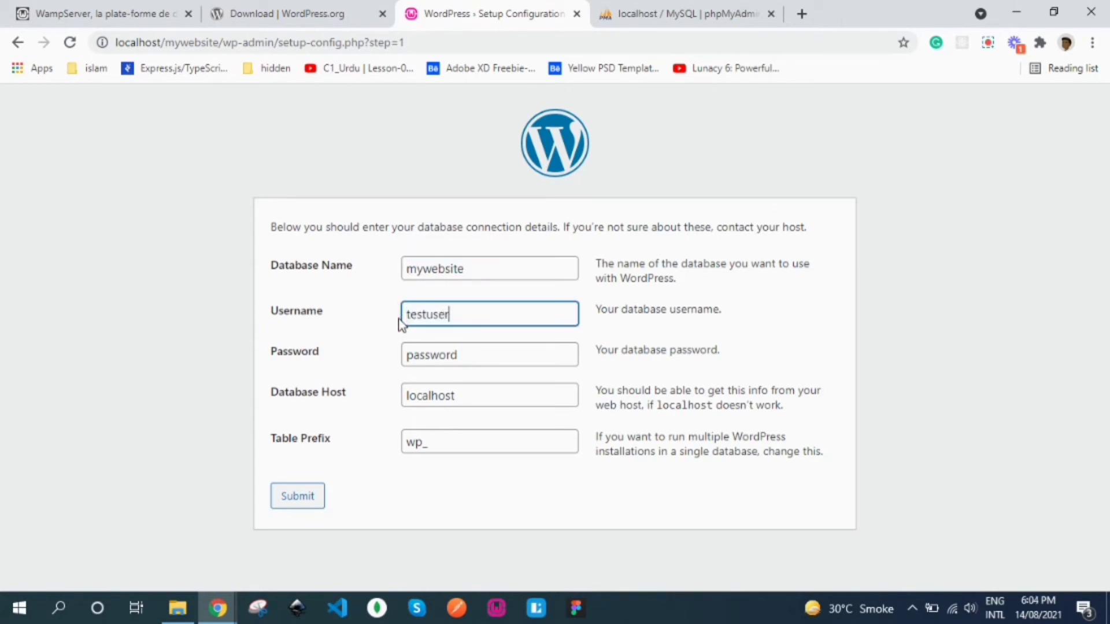
left_click_drag(466, 354, 384, 361)
type("te")
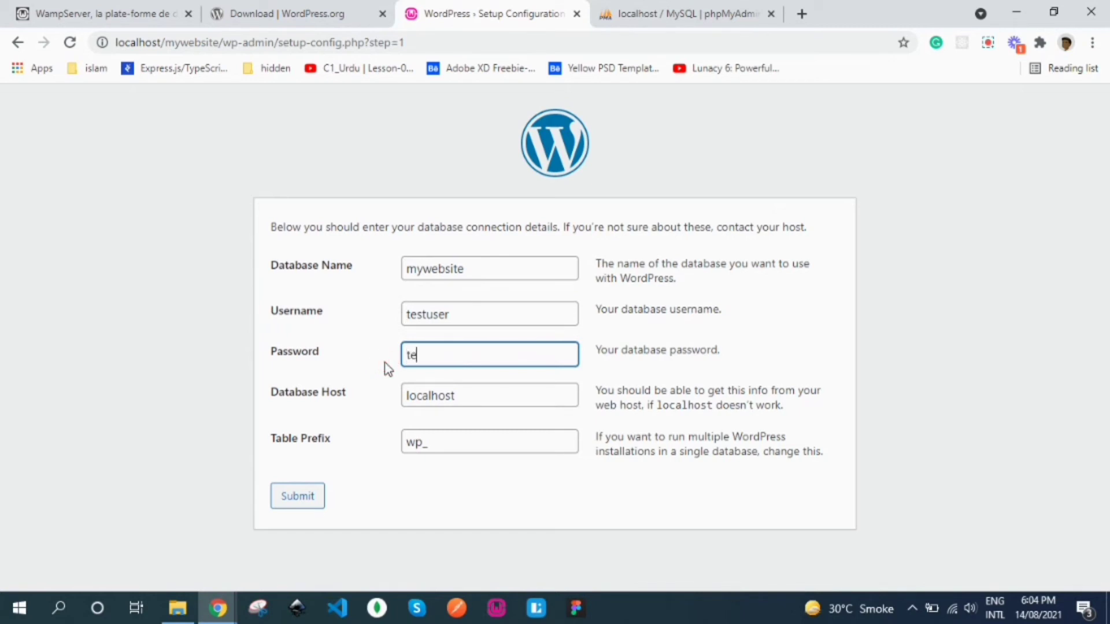
type("stuser")
left_click(411, 479)
Step: Submit the connection details, run the installation, and set the Site Title to 'My Website'
left_click(298, 498)
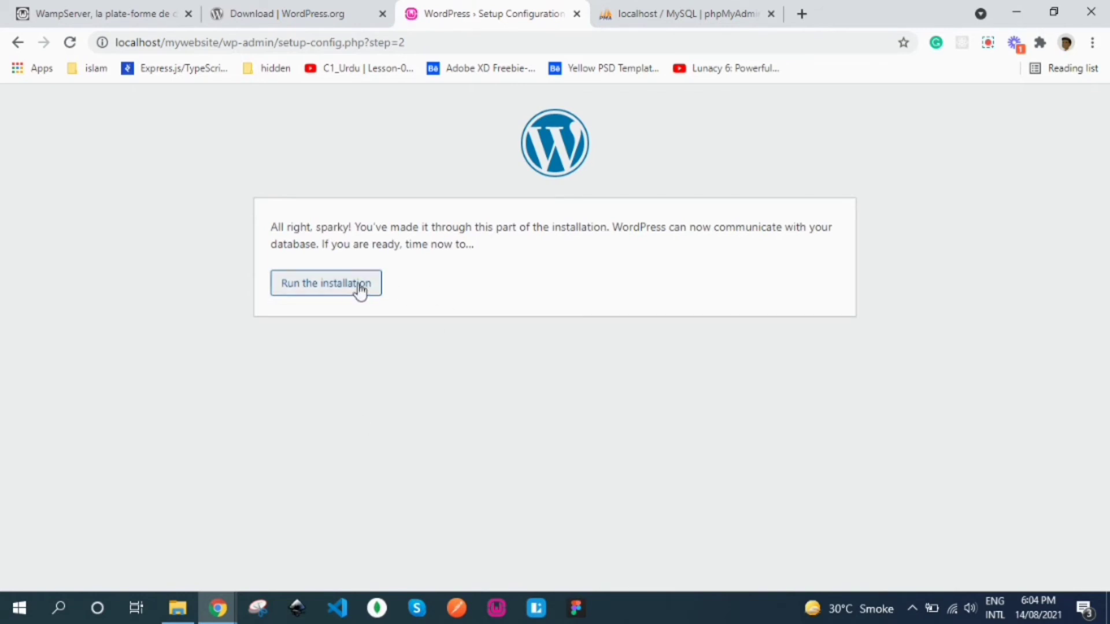
left_click(327, 289)
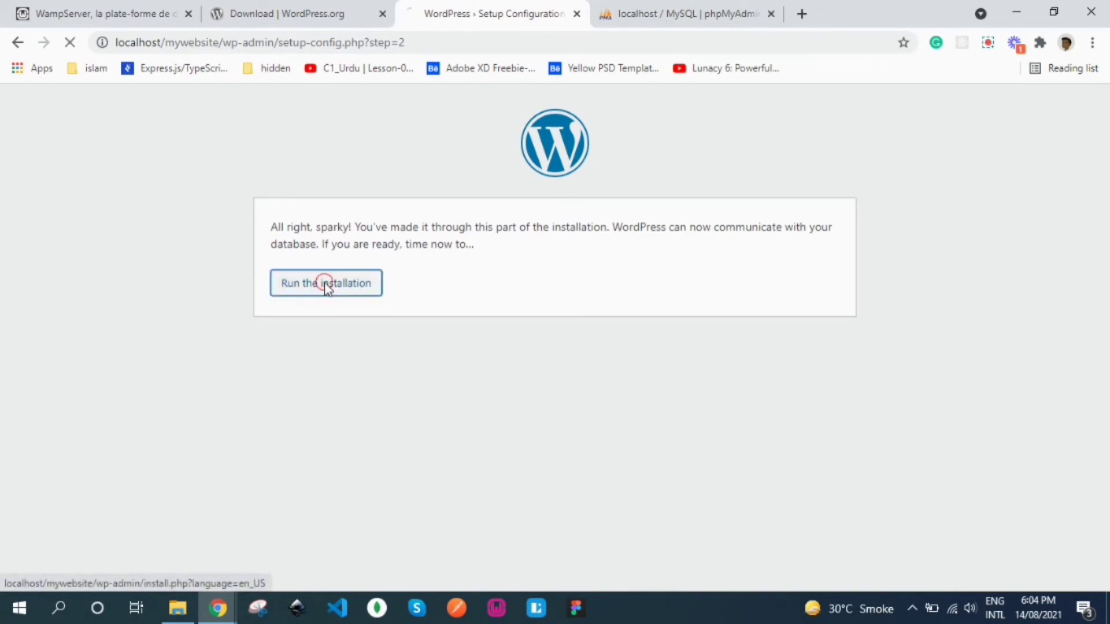
type("My Website")
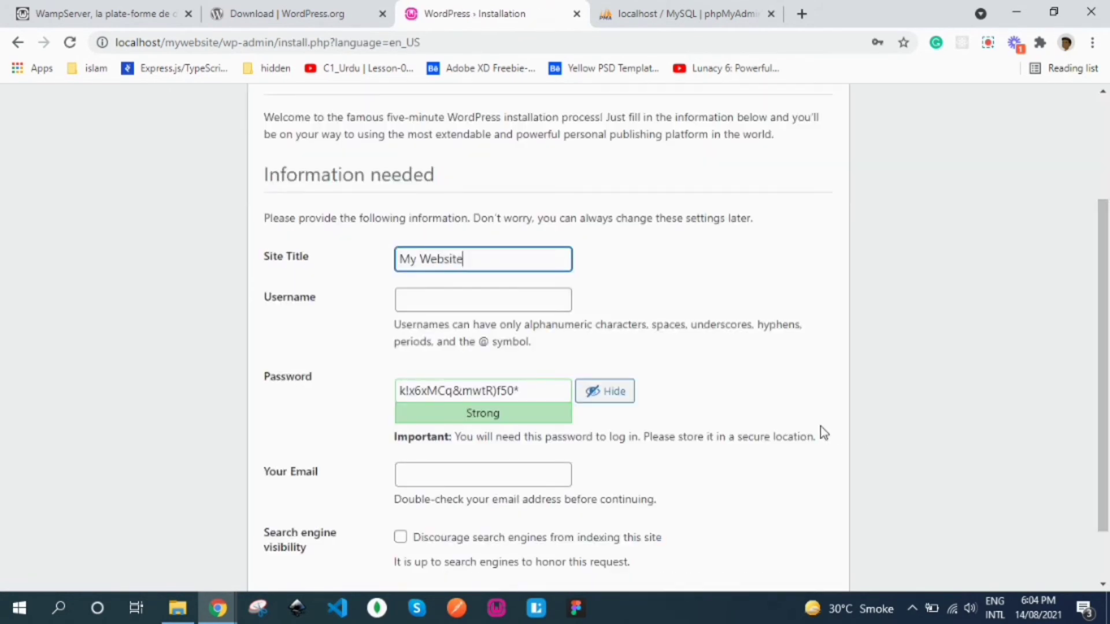
Step: Set admin username testuser with a custom password, confirming use of a weak password
left_click(491, 303)
type("testuser")
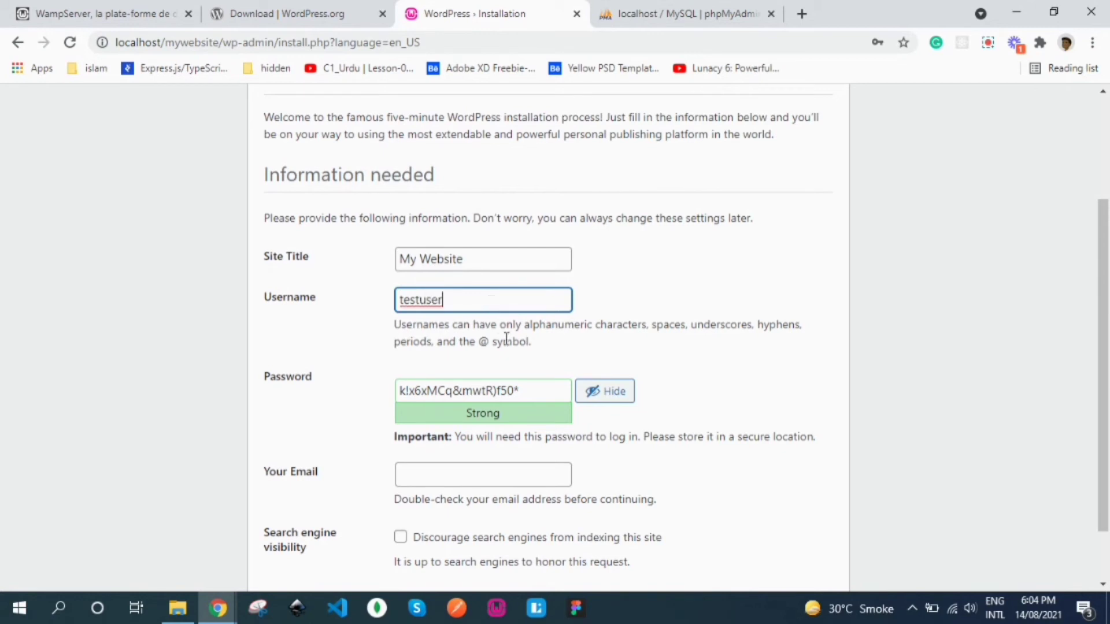
left_click_drag(526, 393, 398, 393)
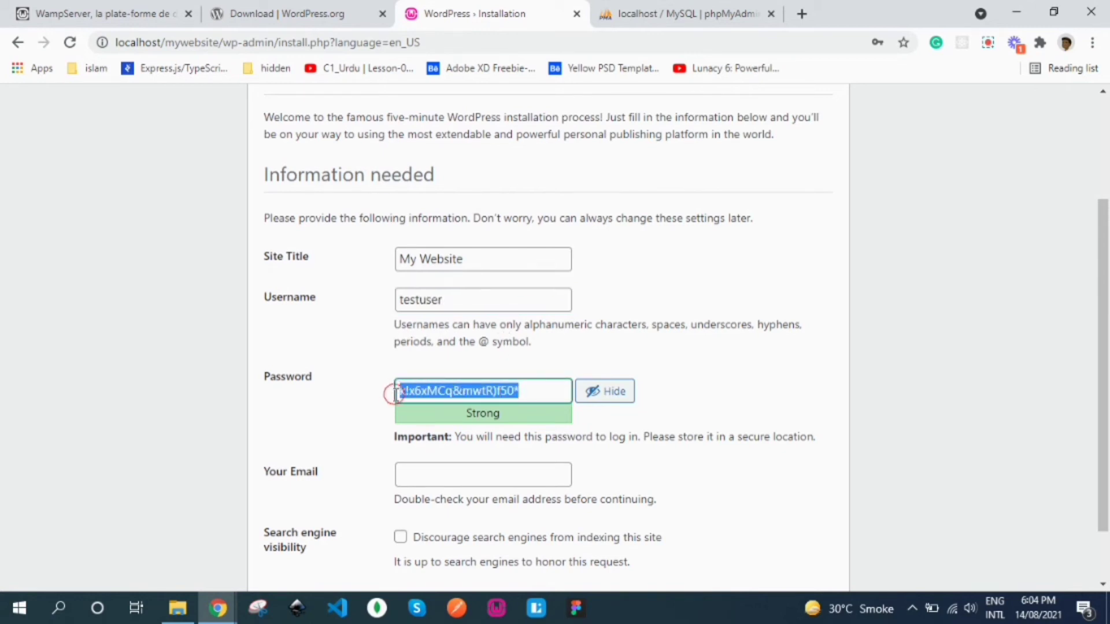
type("testuser")
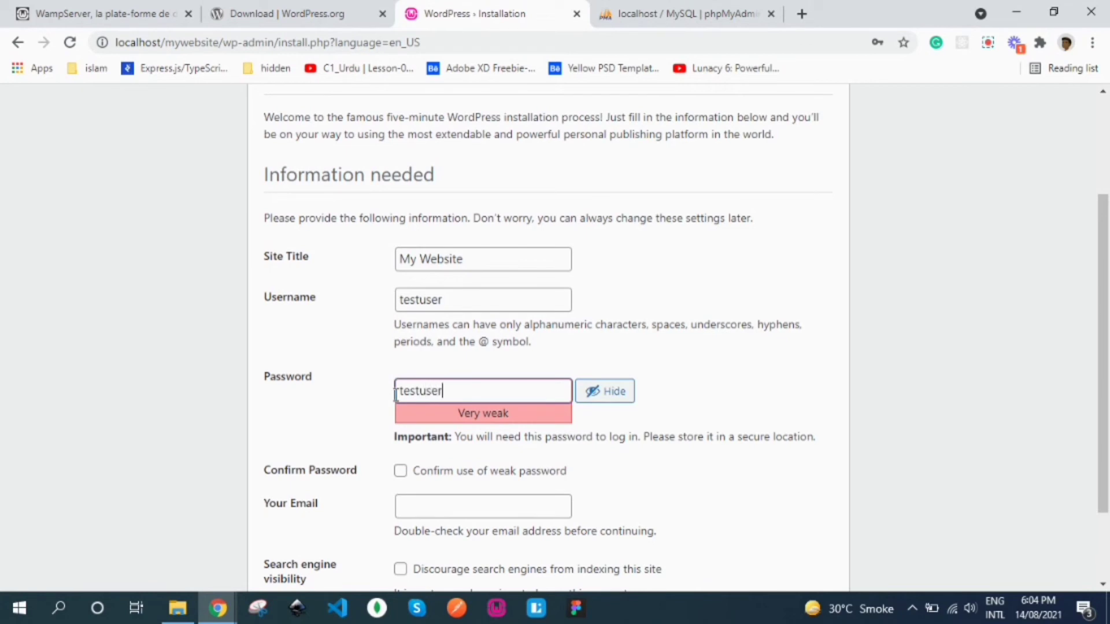
left_click(362, 400)
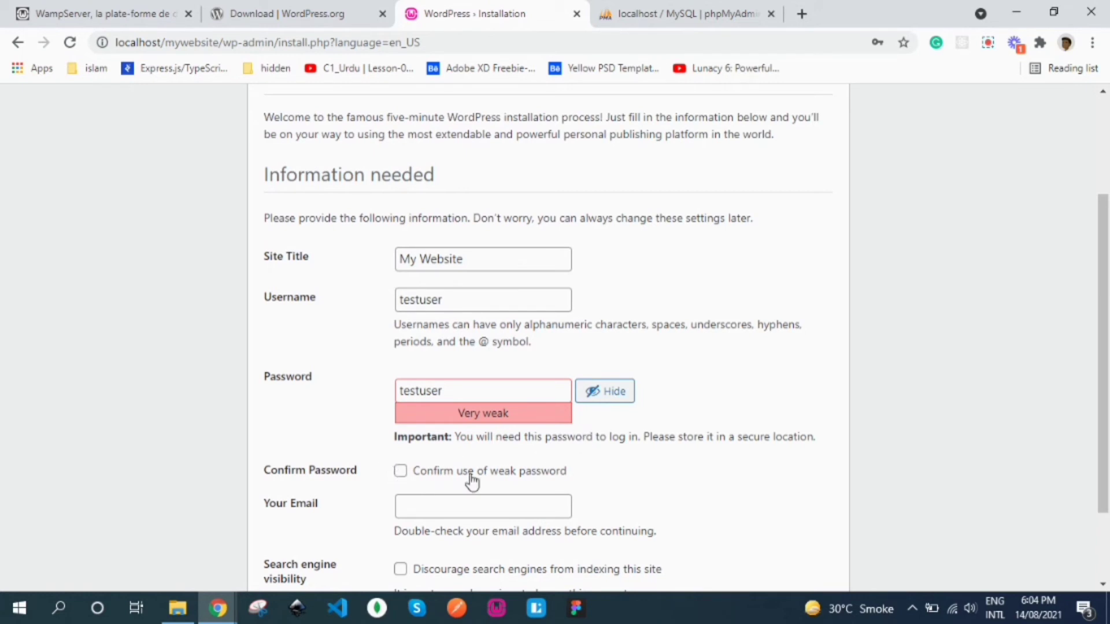
left_click(401, 471)
Step: Fill the admin e-mail from a saved autofill suggestion and install WordPress
scroll(1105, 376, "down", 2)
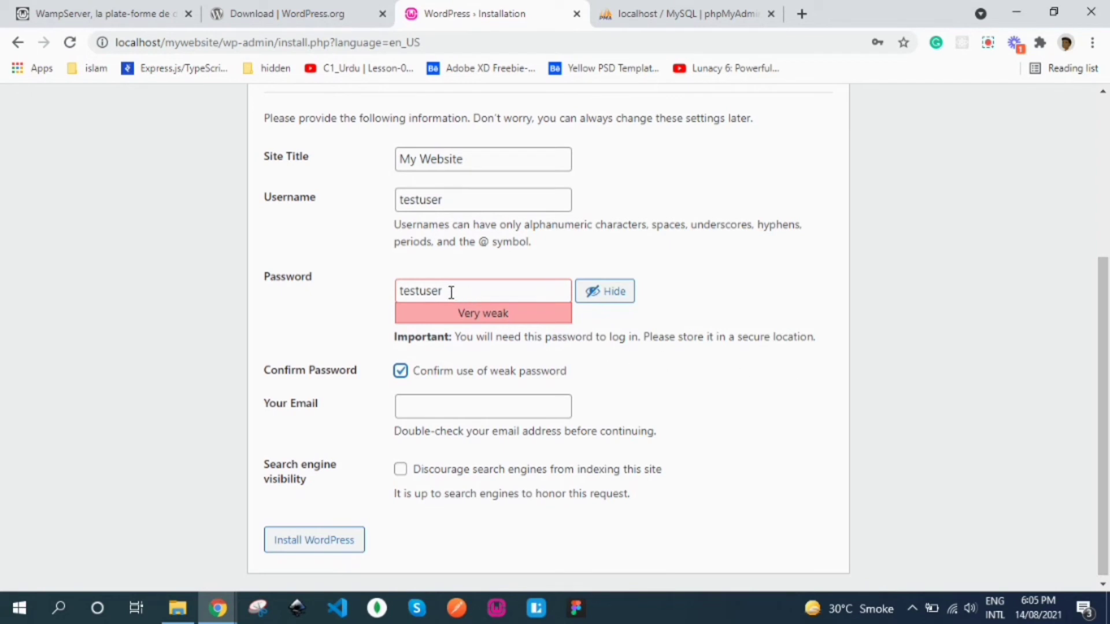
left_click_drag(449, 292, 396, 291)
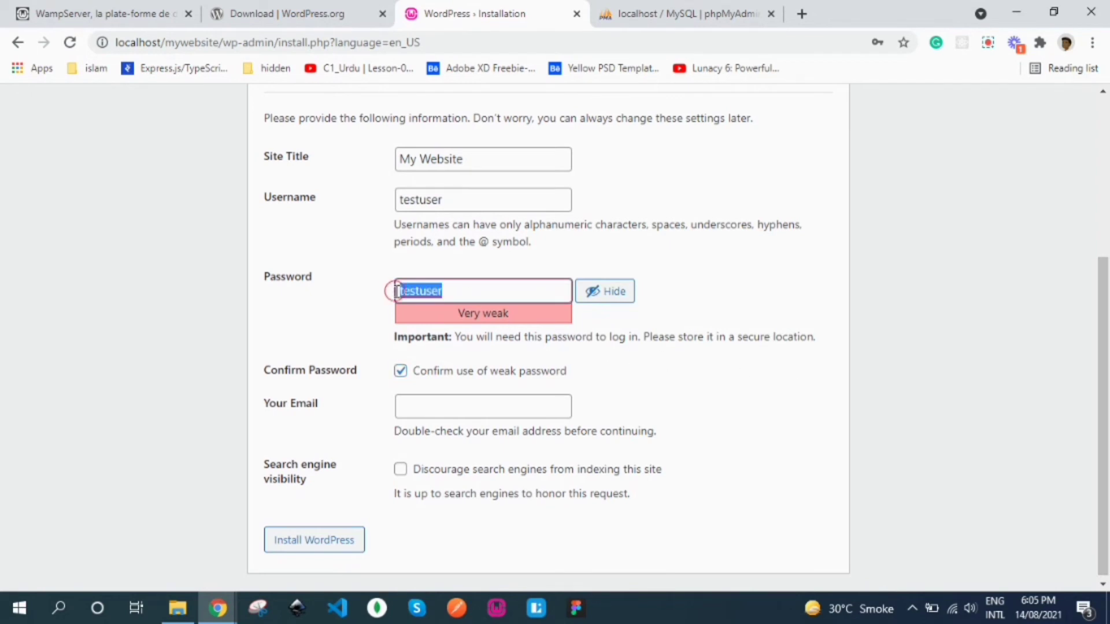
left_click(364, 310)
left_click(437, 403)
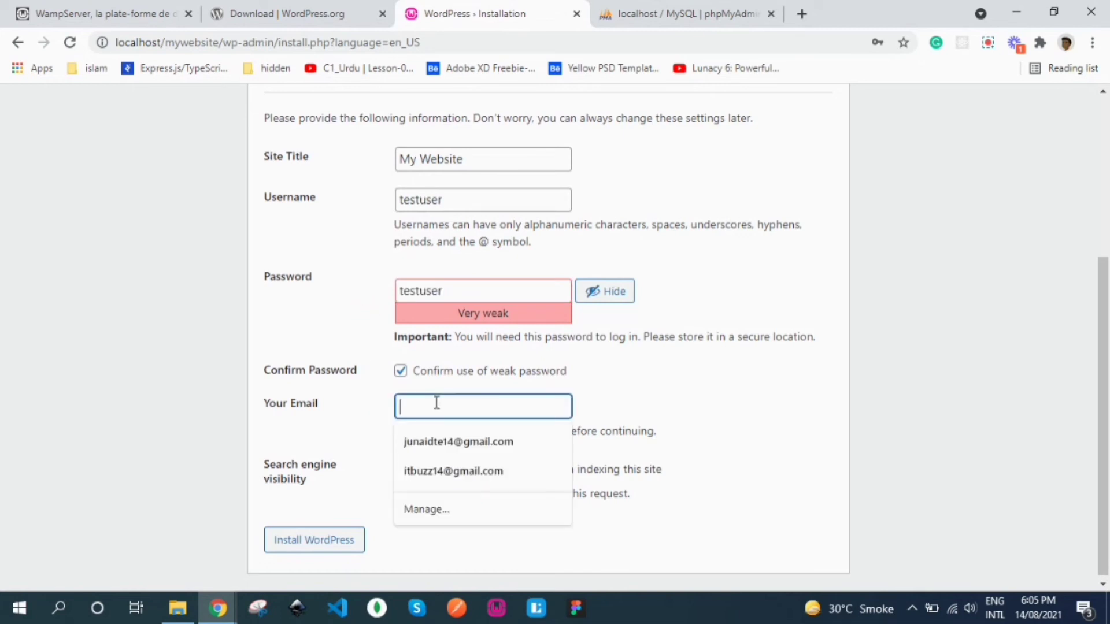
left_click(438, 470)
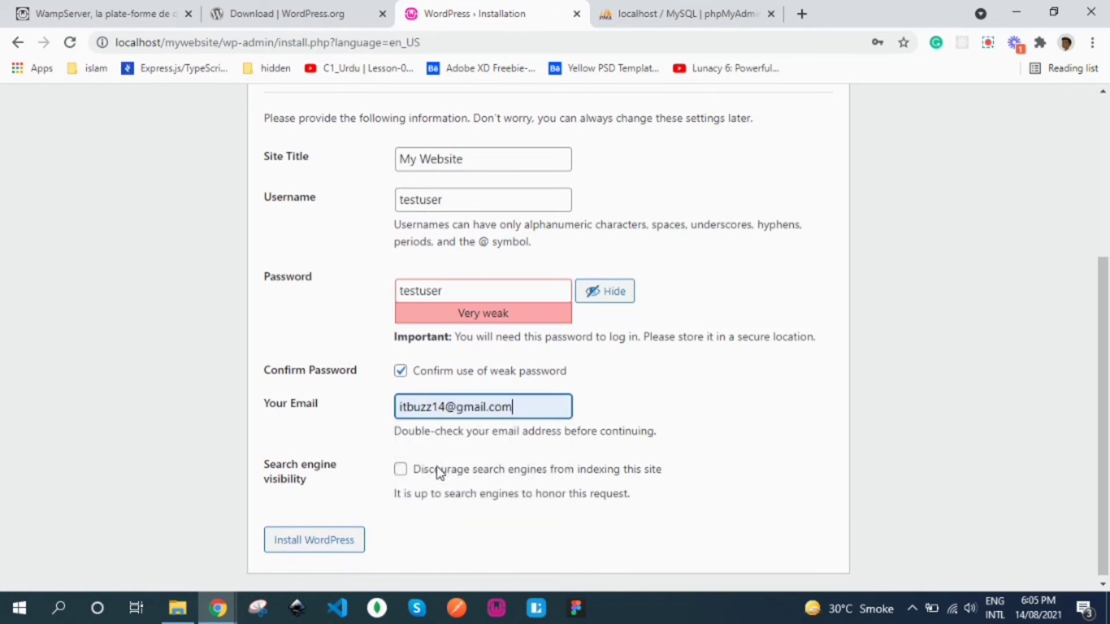
left_click(509, 539)
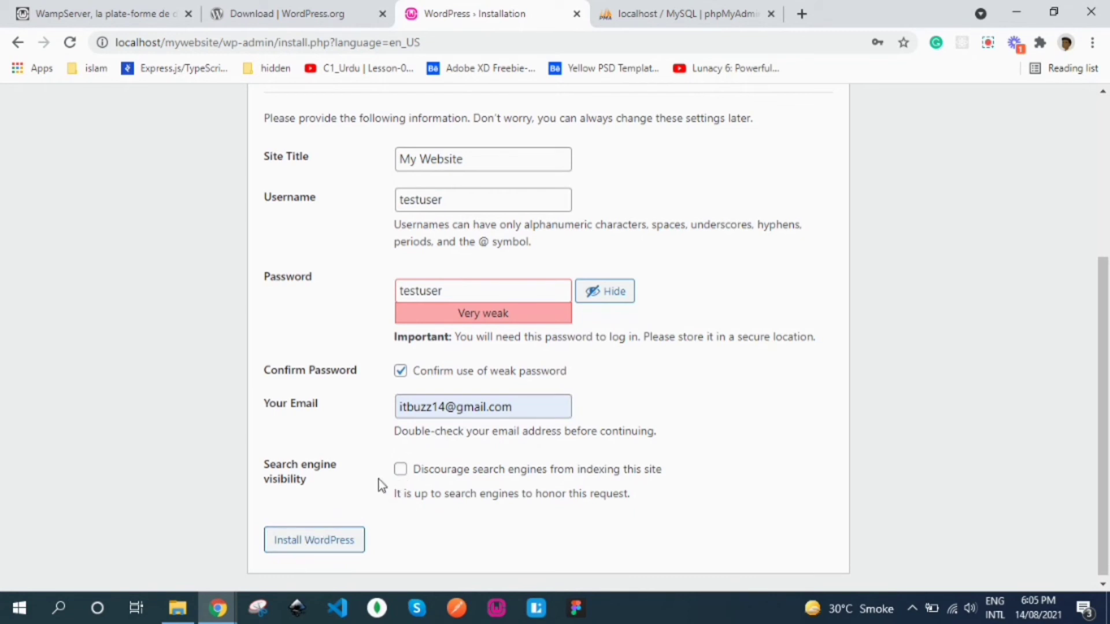
left_click(314, 544)
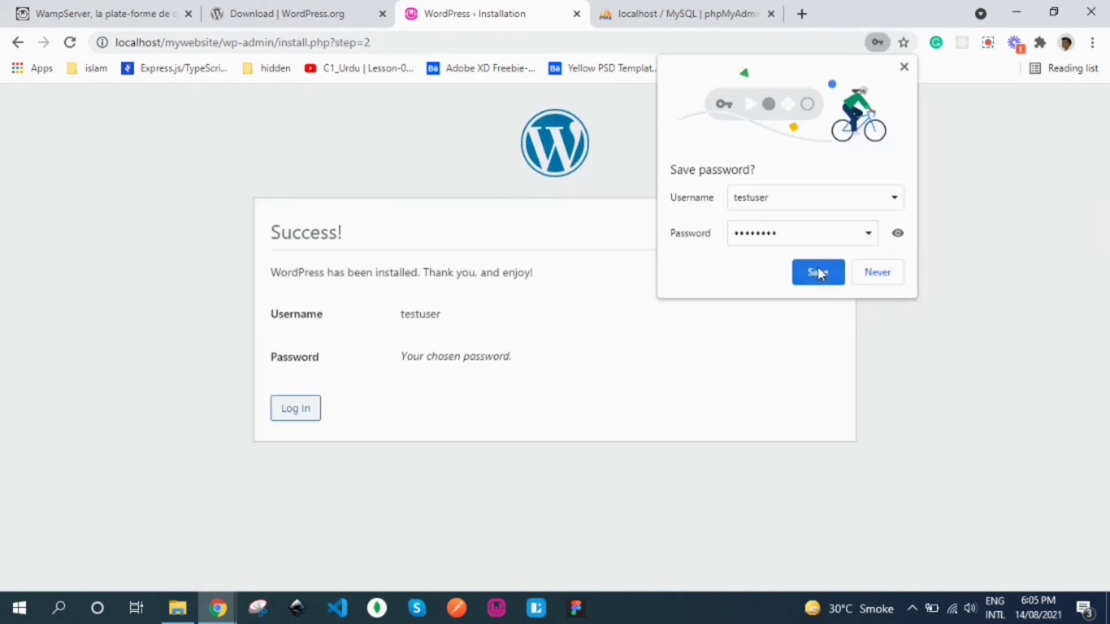
Step: Close Chrome's save-password bubble and go to the WordPress login screen
left_click(903, 68)
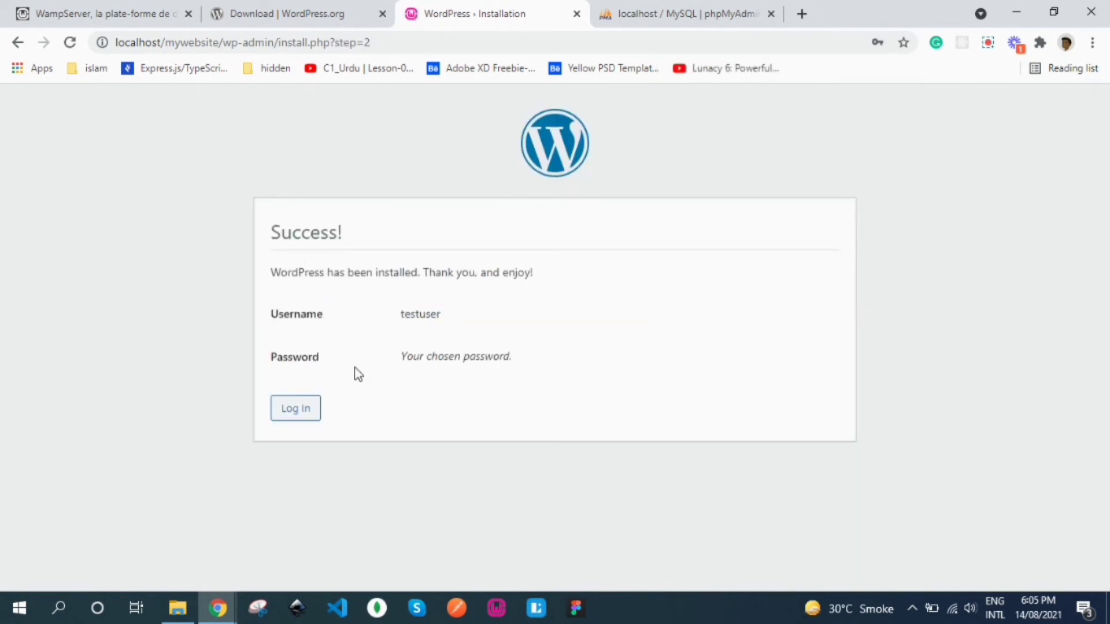
left_click(289, 414)
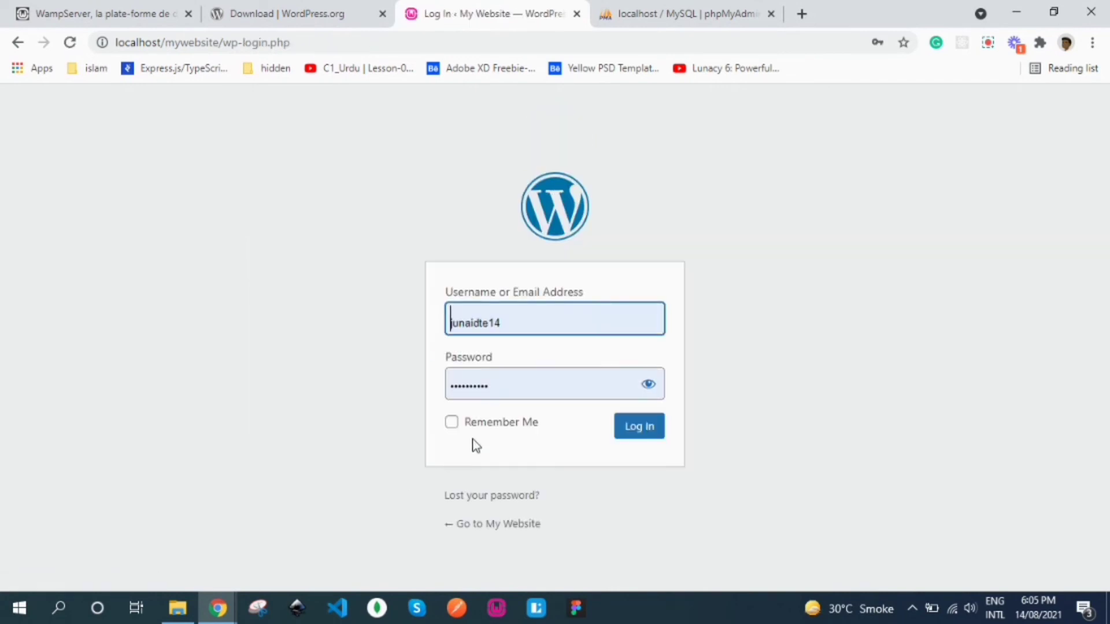
Step: Log in as testuser with the account password, Remember Me ticked, to reach the Dashboard
left_click_drag(509, 320, 438, 319)
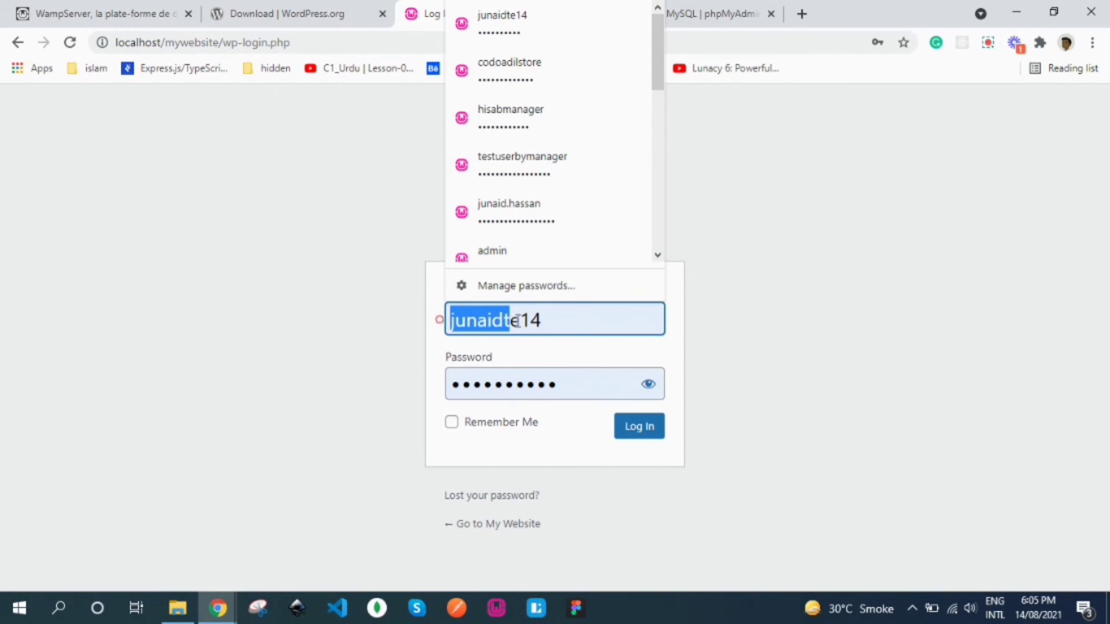
left_click_drag(557, 320, 451, 321)
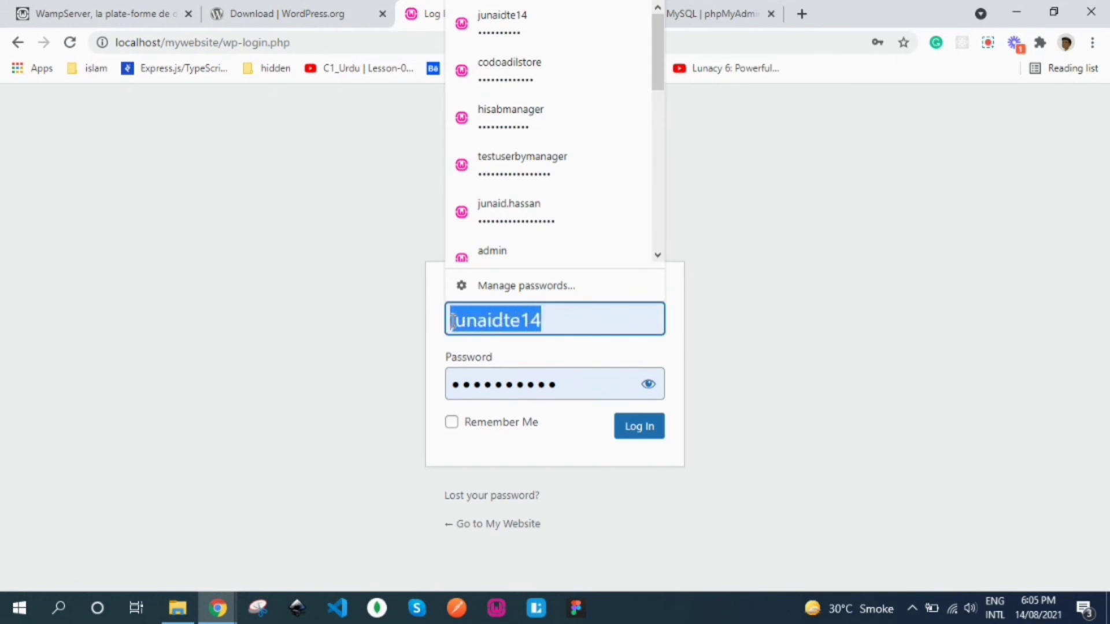
type("testuser")
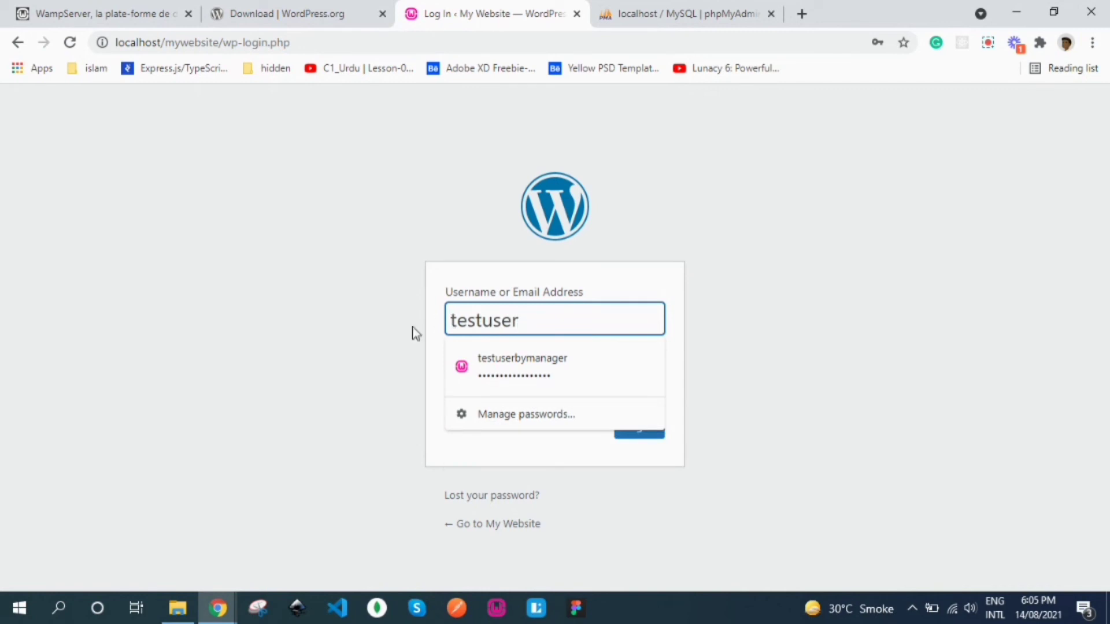
left_click_drag(369, 335, 436, 395)
left_click(560, 357)
type("1234567")
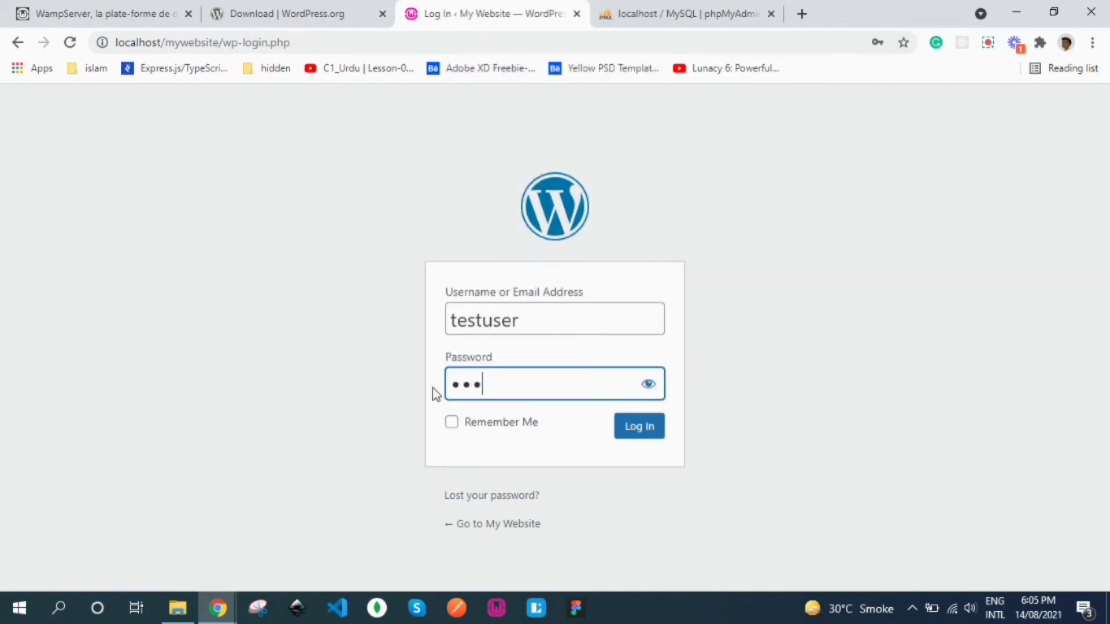
type("8")
left_click(392, 398)
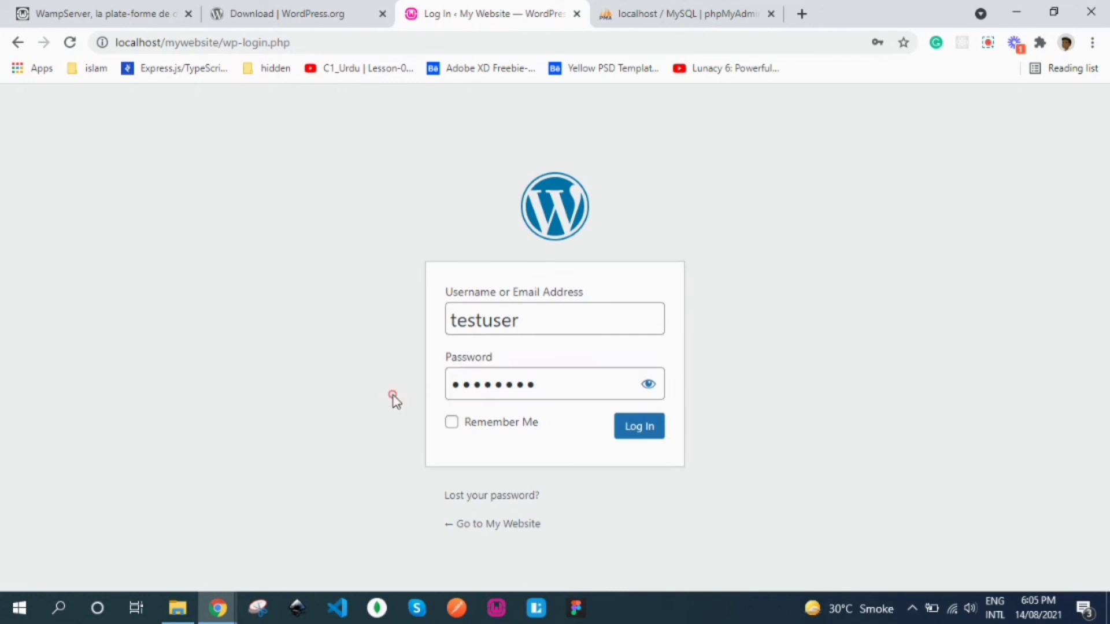
left_click(454, 431)
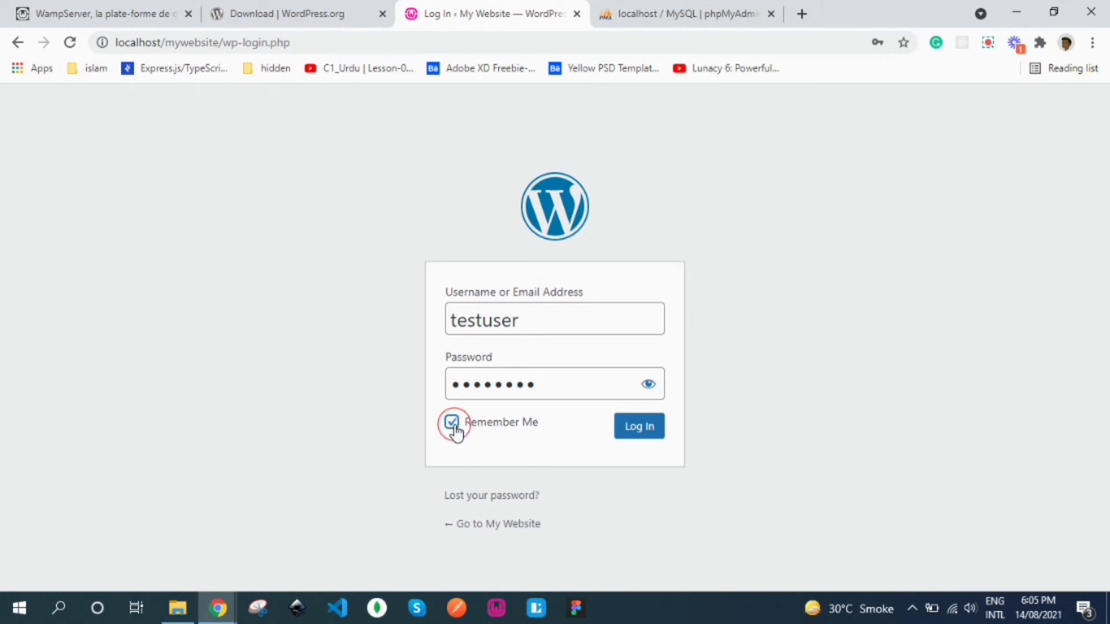
left_click(638, 426)
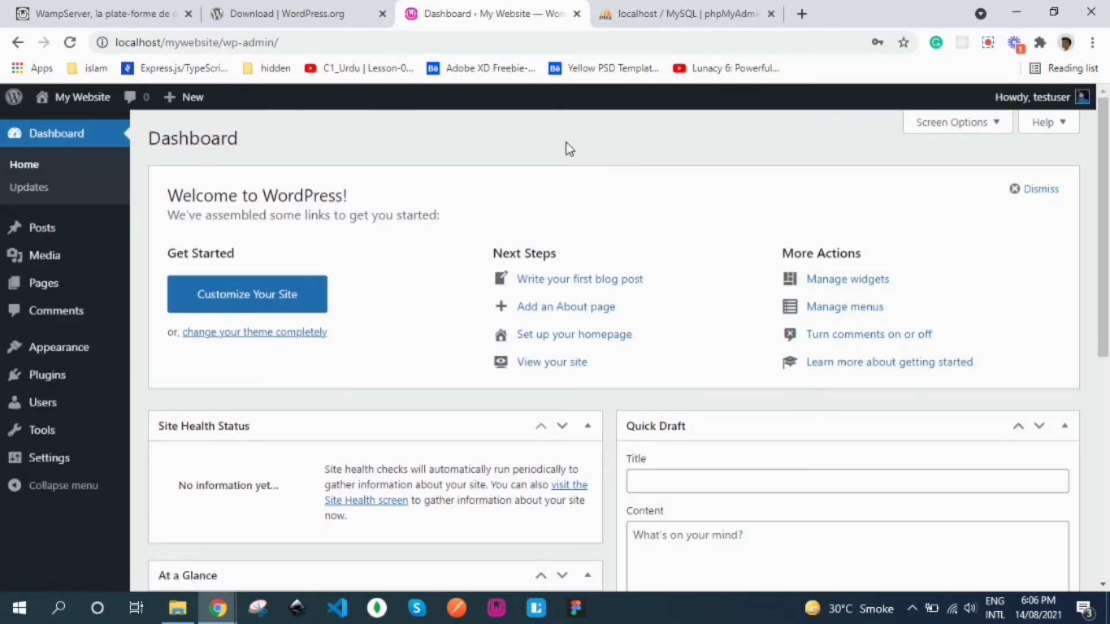
Step: Open the admin bar's My Website > Visit Site link in a new browser tab
mouse_move(41, 227)
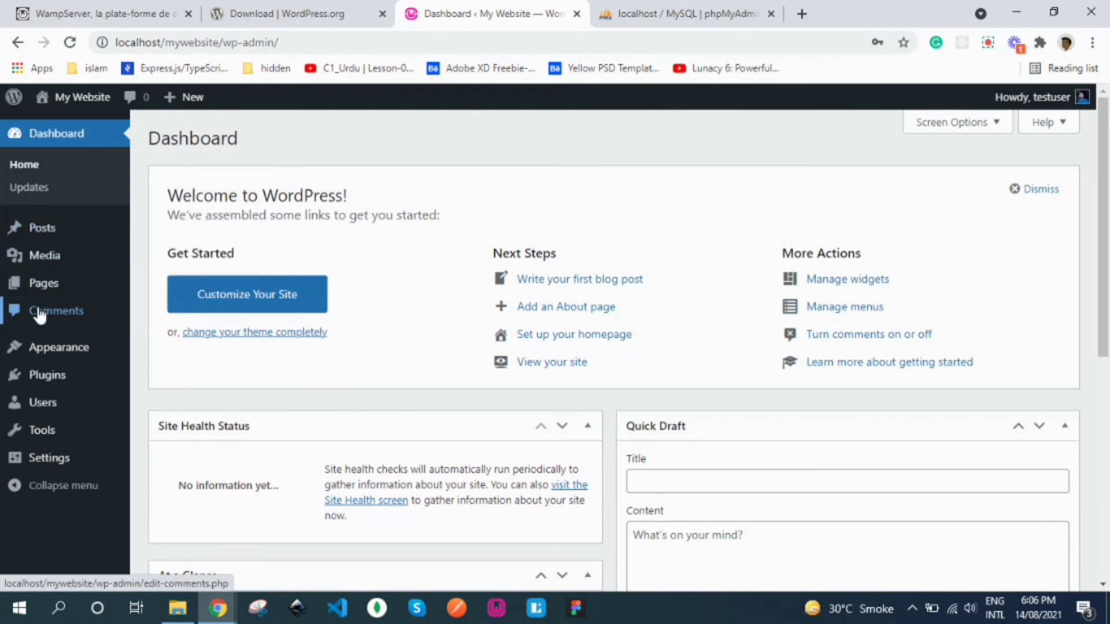
mouse_move(85, 360)
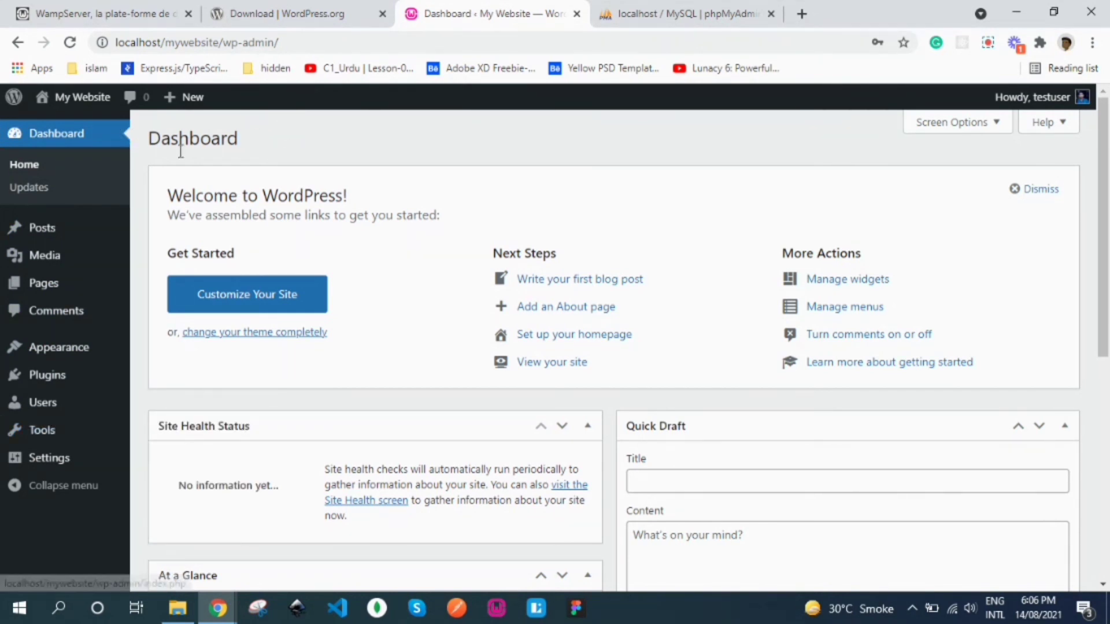
mouse_move(81, 106)
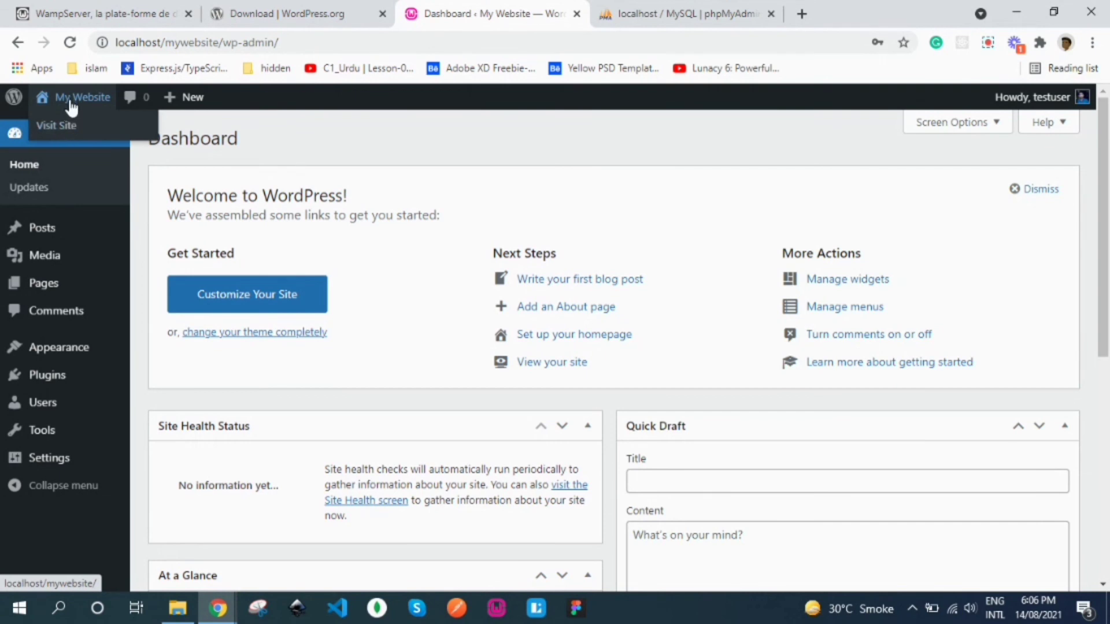
right_click(62, 132)
left_click(86, 139)
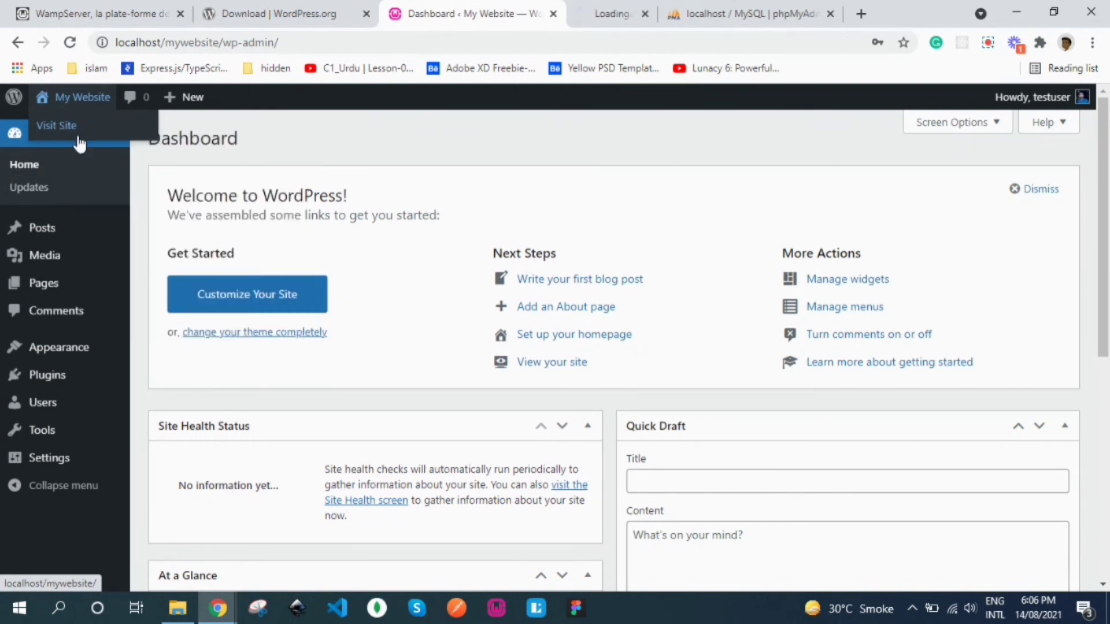
Step: Switch to the new tab showing the 'Hello world!' front page, glance at the Dashboard, then return
left_click(633, 8)
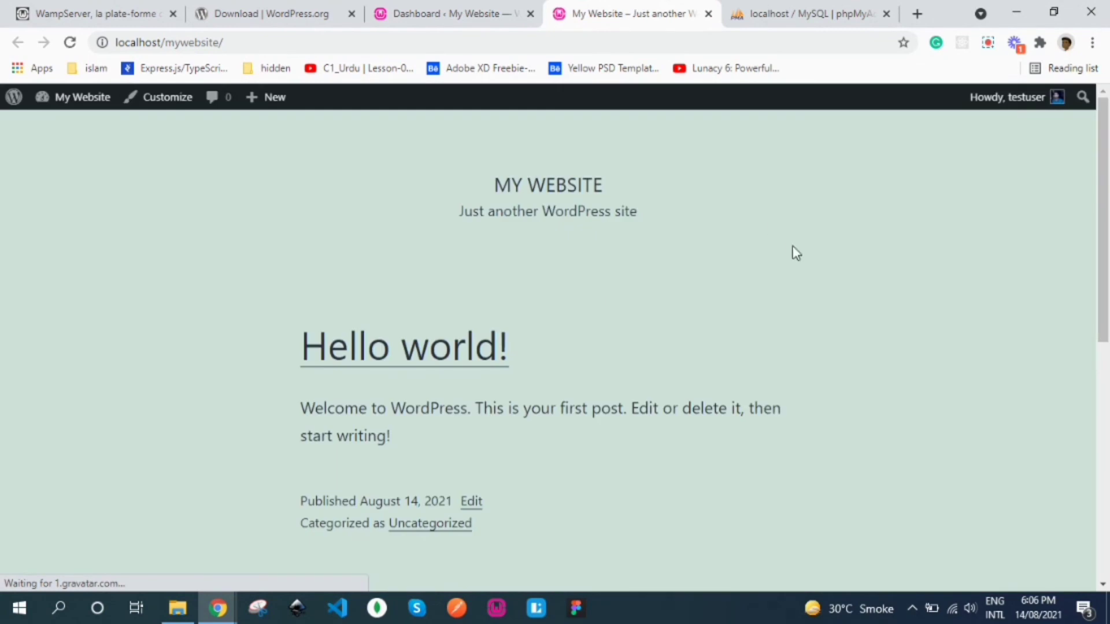
left_click_drag(1107, 199, 1105, 170)
left_click(442, 9)
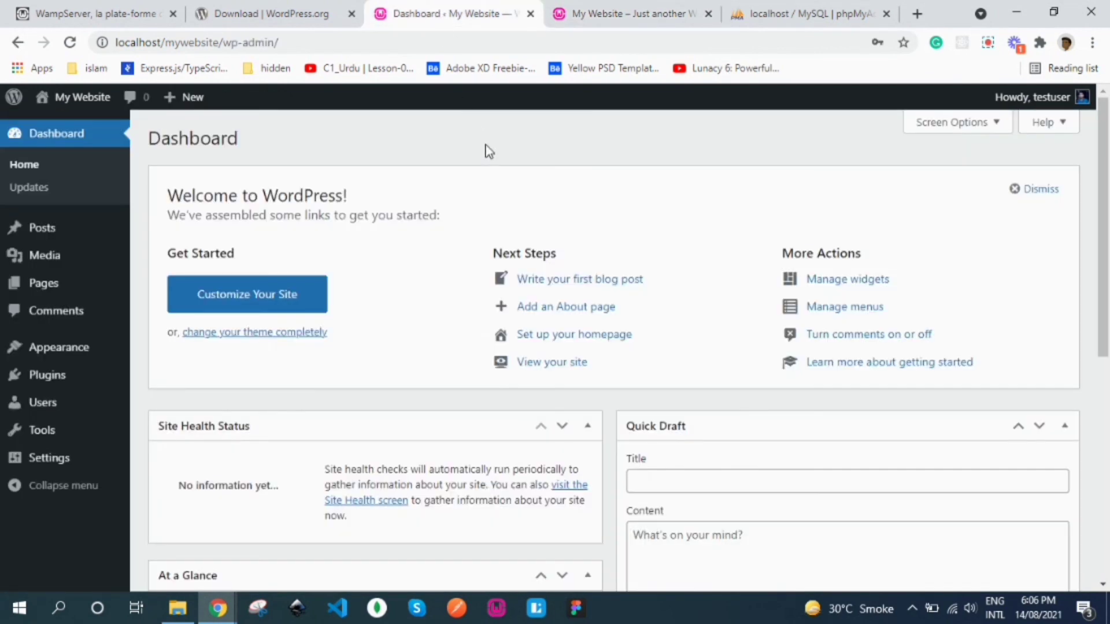
left_click(624, 8)
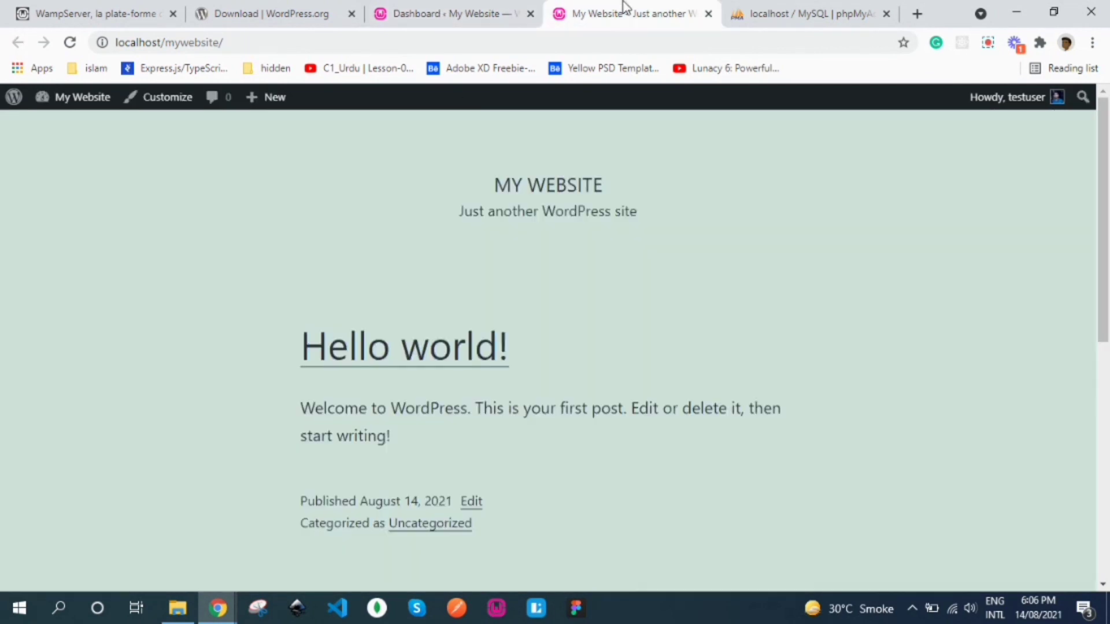